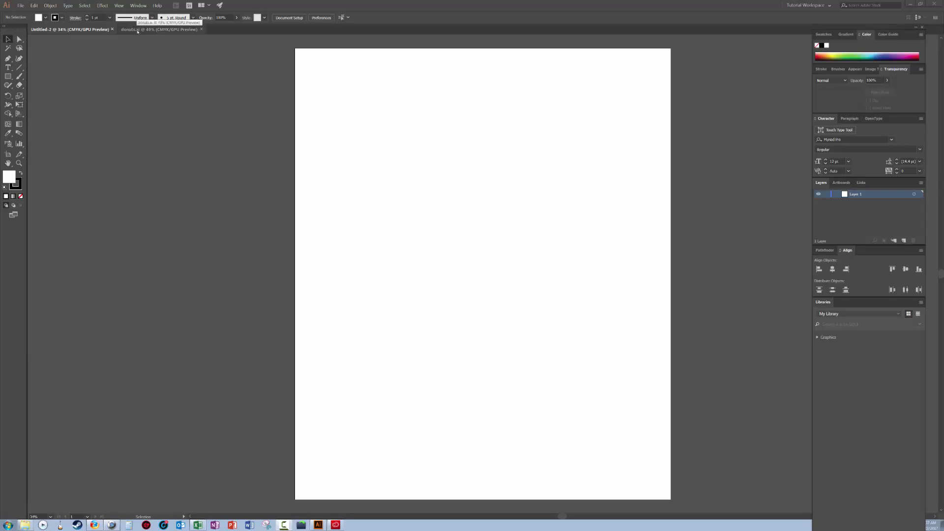
In the donuts.ai artwork, marquee-select the pink sprinkled donut from the grid of nine
left_click(138, 30)
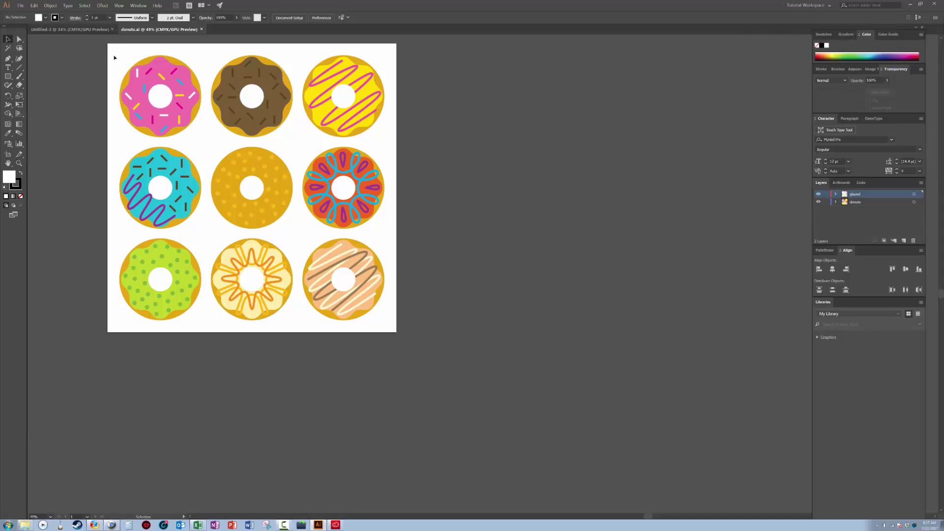
left_click_drag(111, 52, 199, 137)
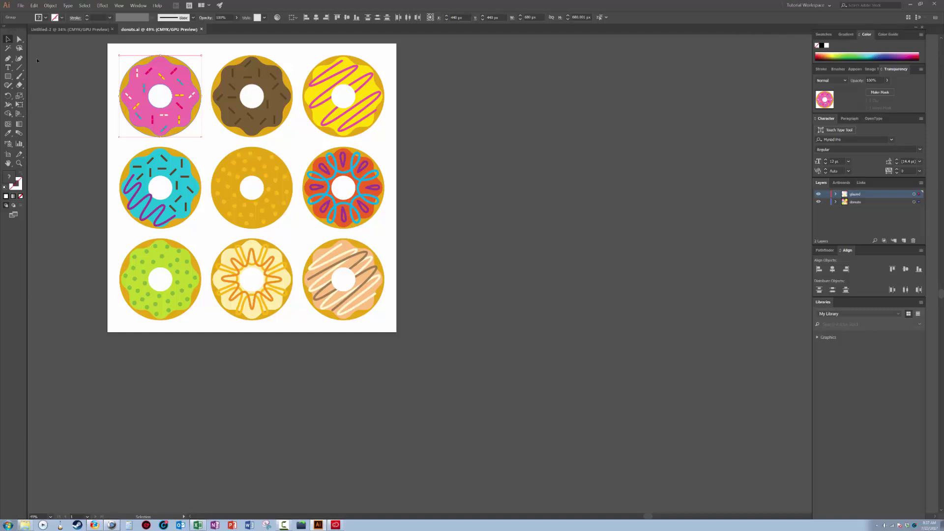
left_click(7, 39)
Paste the pink donut into Untitled-2 and enlarge it by 125%, repeating the scale
left_click(80, 30)
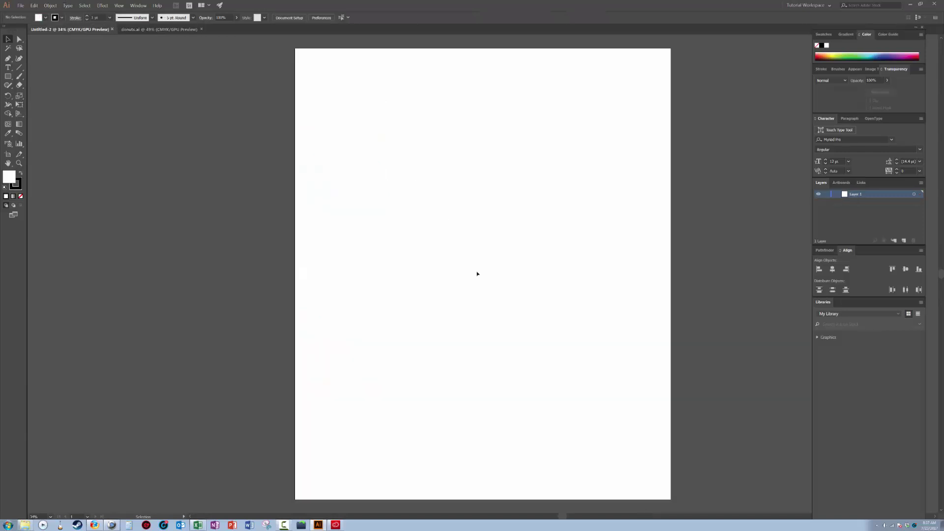
key("ctrl+v")
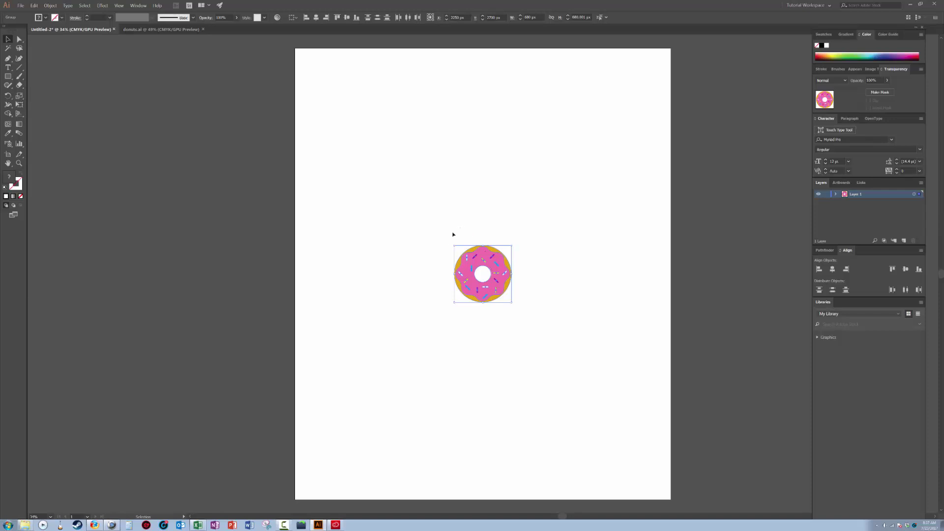
right_click(491, 254)
mouse_move(517, 309)
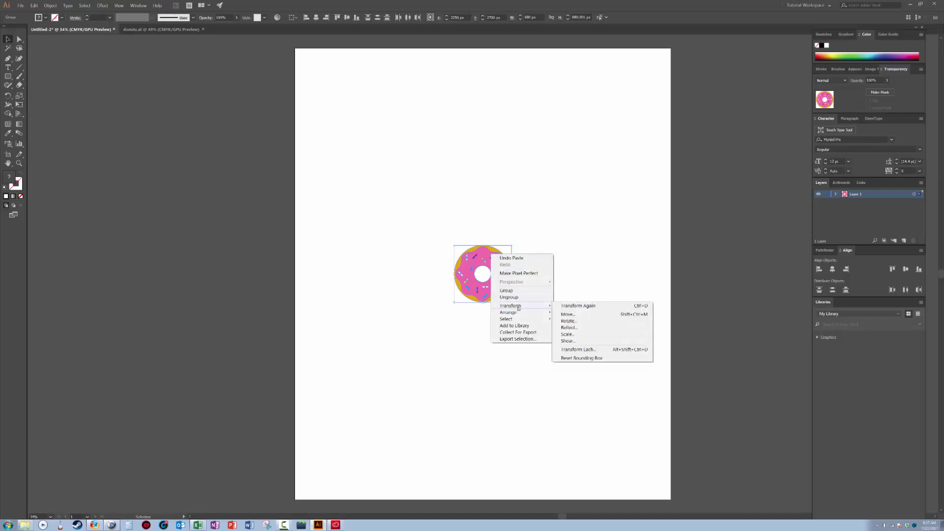
left_click(568, 334)
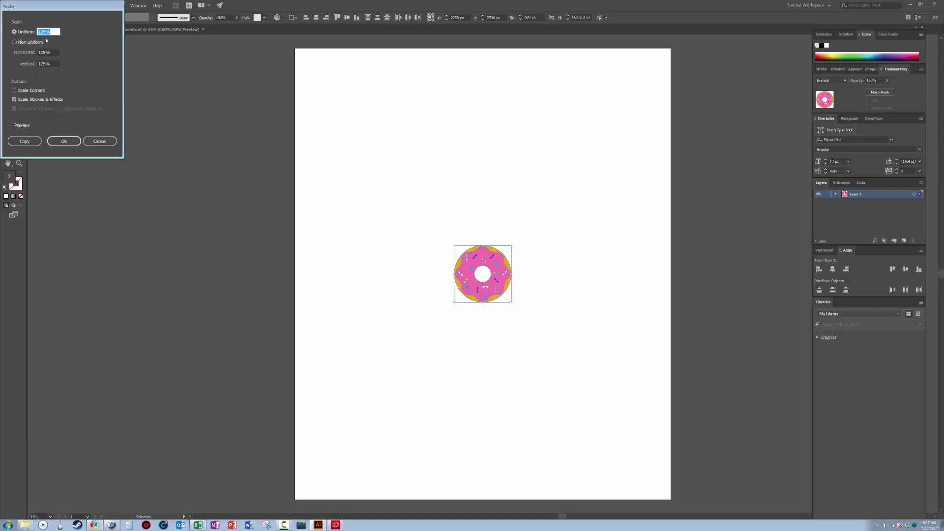
type("12")
key("Return")
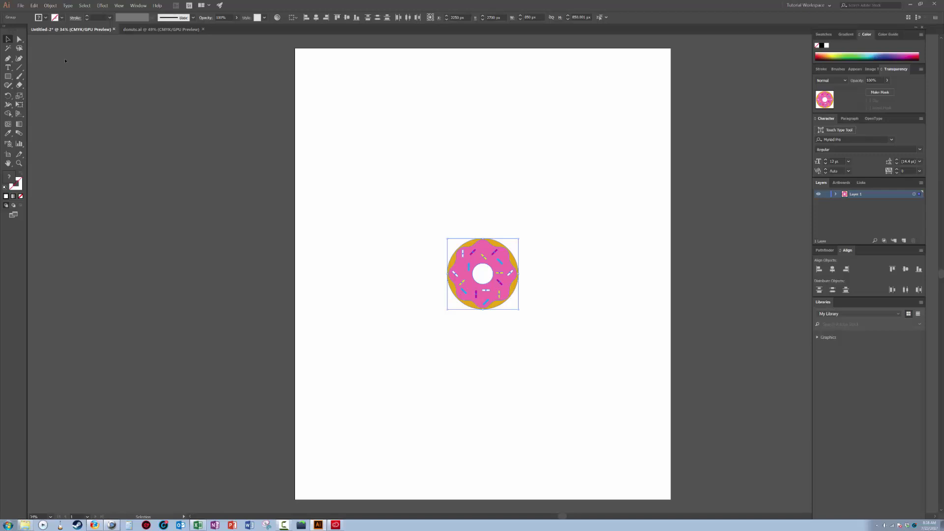
key("a")
key("ctrl+d")
key("ctrl+d")
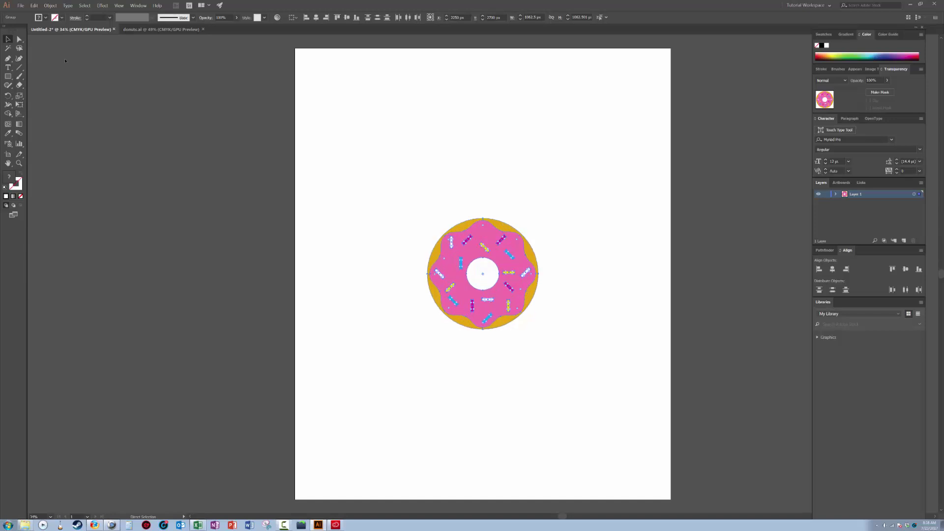
Move the enlarged donut down into the lower middle of the page
key("v")
left_click(374, 250)
left_click_drag(386, 211, 557, 356)
left_click_drag(506, 297, 505, 362)
left_click_drag(494, 306, 486, 298)
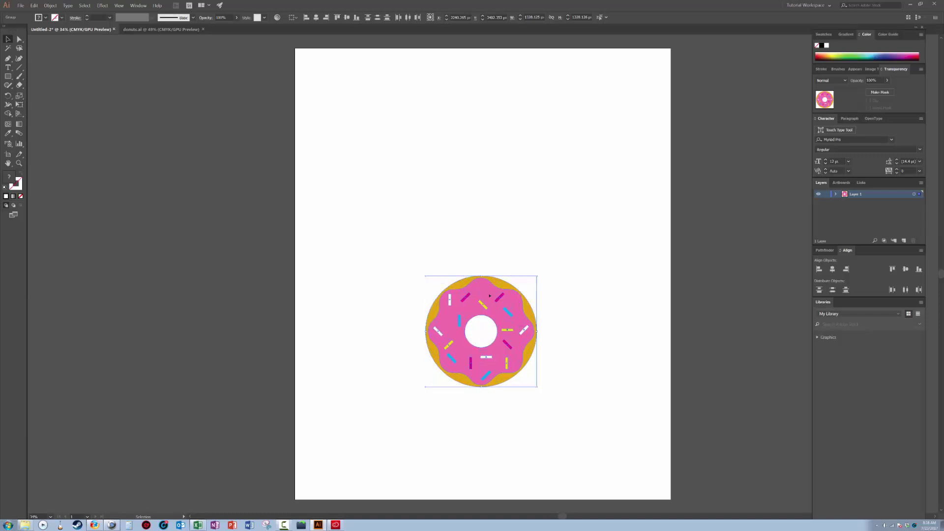
left_click(362, 182)
left_click(8, 67)
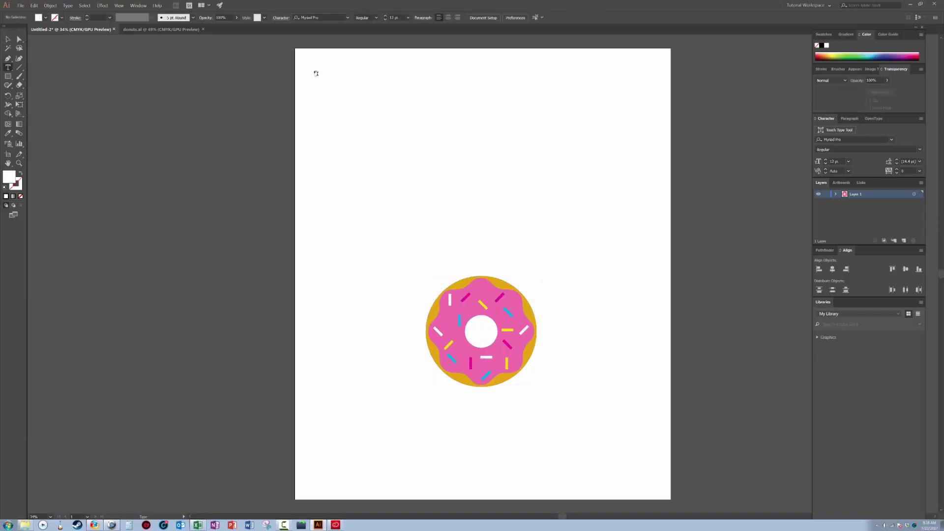
Draw a text area across the top of the page holding I LOVE DONUTS
left_click_drag(312, 64, 648, 266)
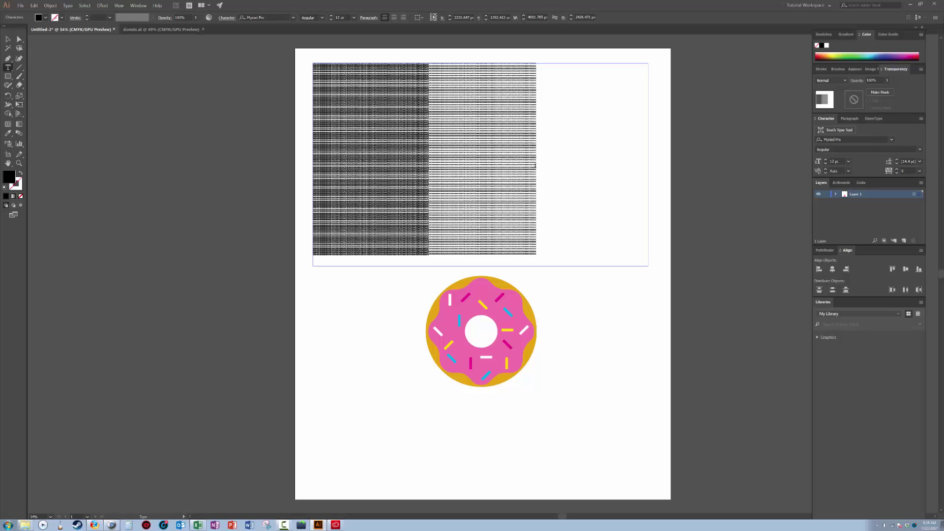
key("BackSpace")
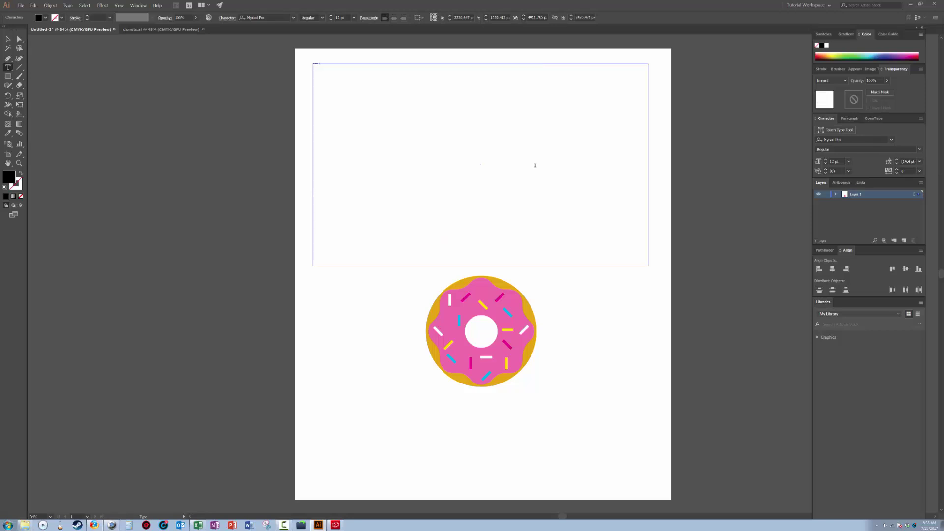
key("Escape")
Set the headline to 650 pt, centre-align it, and bring up Wordmark.it in the browser
left_click(832, 161)
type("650")
key("Escape")
left_click(833, 161)
type("650")
key("Return")
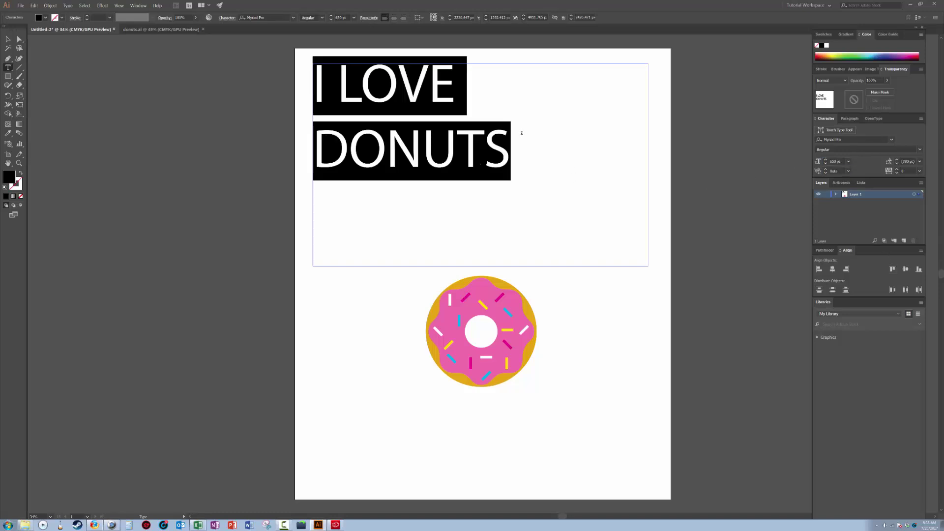
left_click(394, 17)
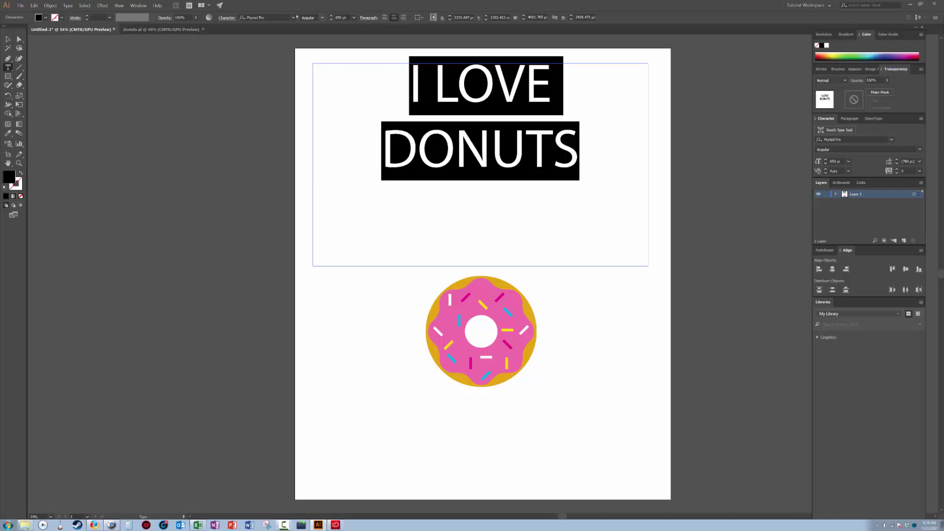
left_click(265, 16)
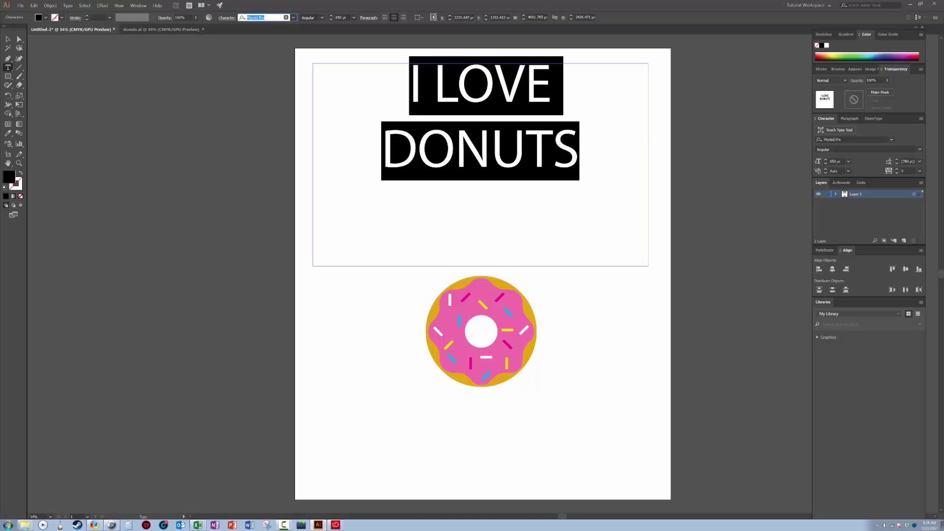
left_click(111, 524)
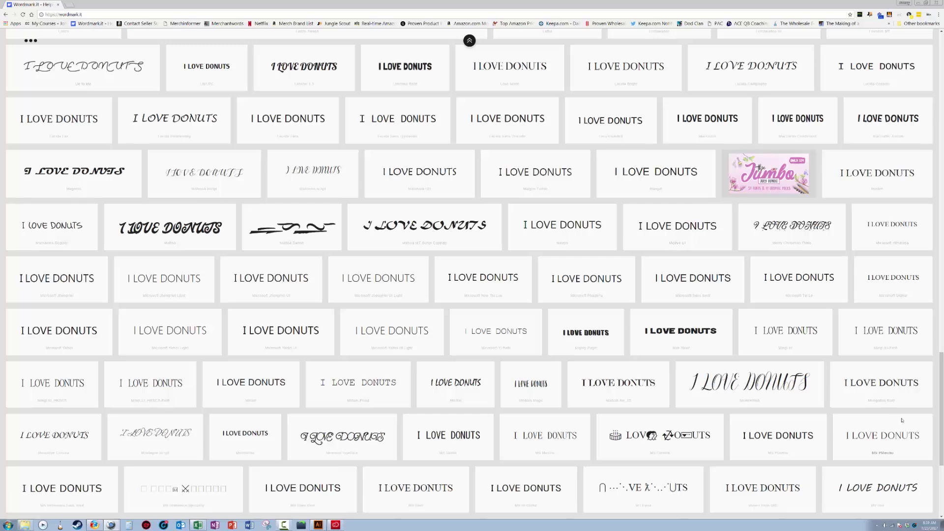
Pick Milk Stout, MacGuffin and Mattoa in Wordmark.it and filter to just those three fonts
left_click_drag(941, 375, 942, 349)
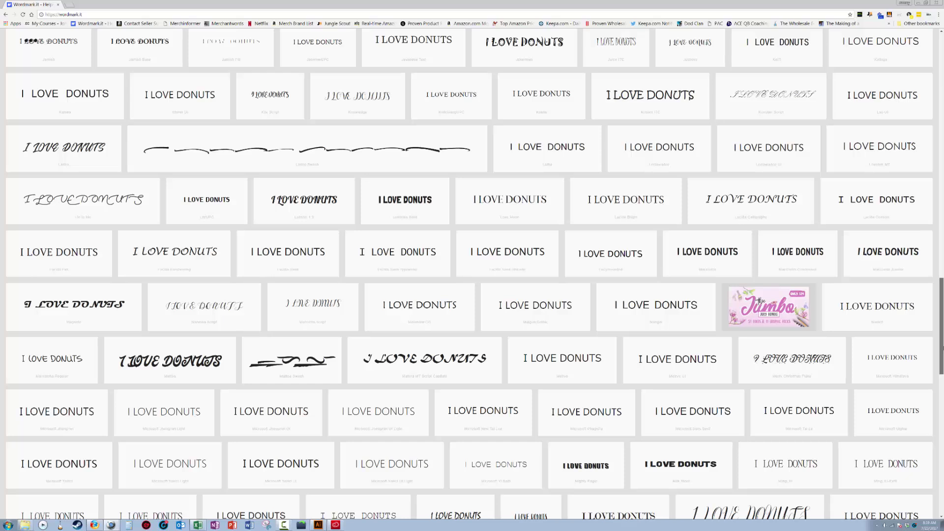
left_click_drag(941, 350, 941, 356)
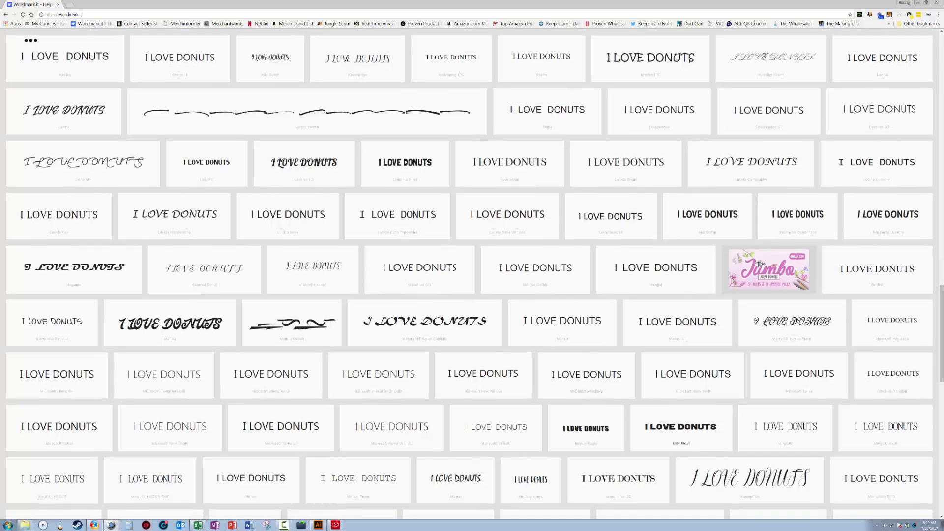
left_click(712, 435)
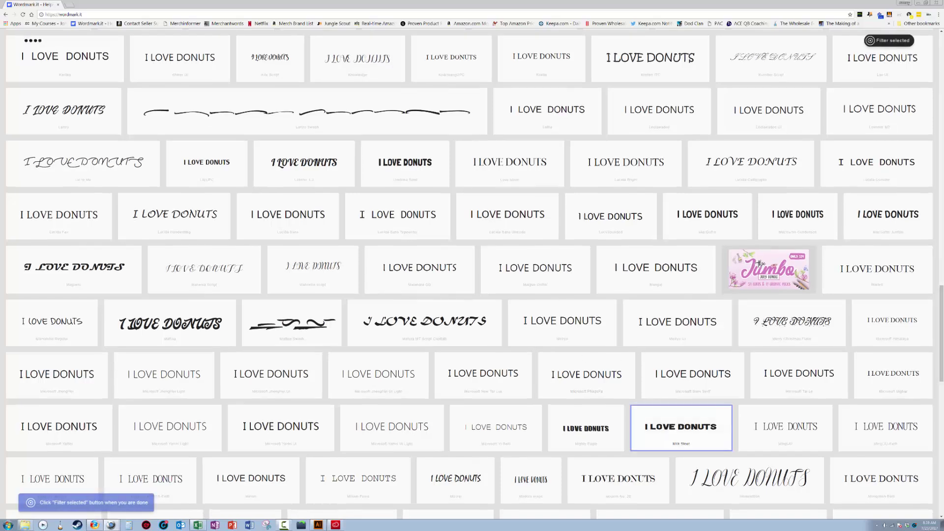
left_click(706, 217)
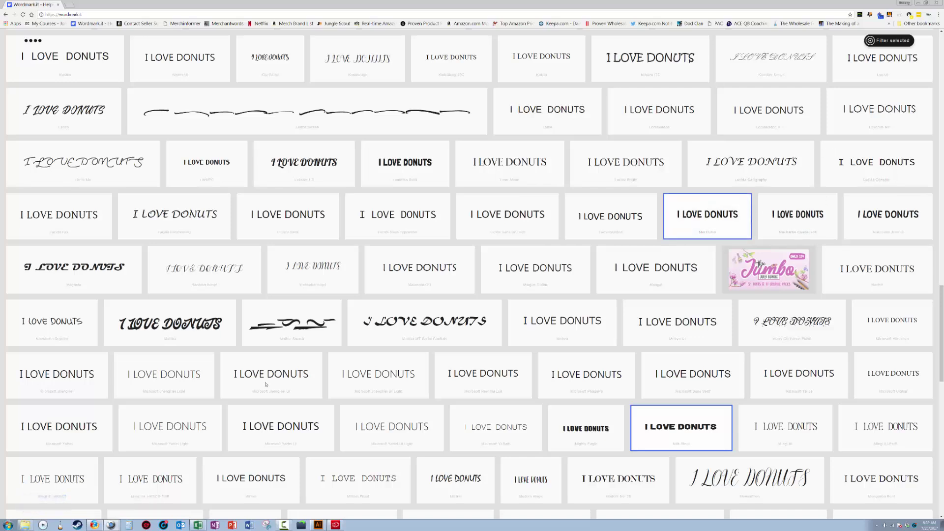
left_click(182, 332)
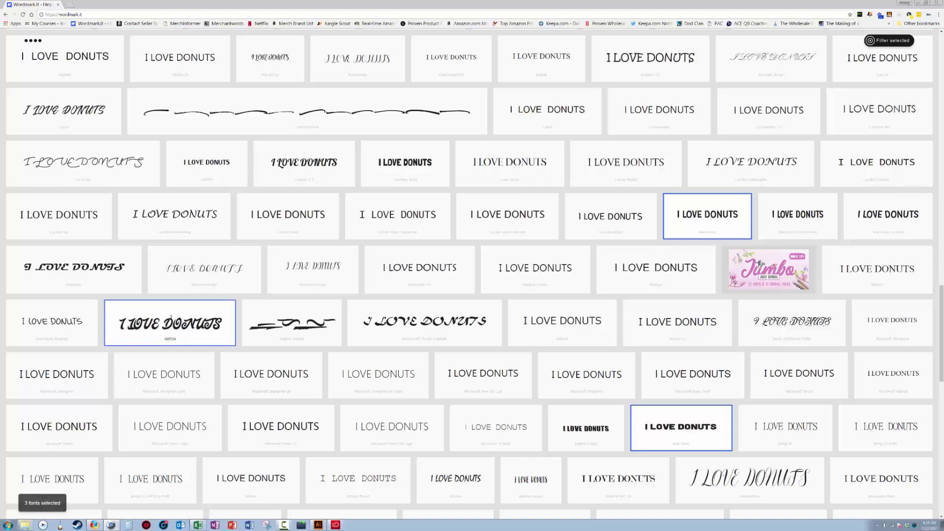
left_click(888, 40)
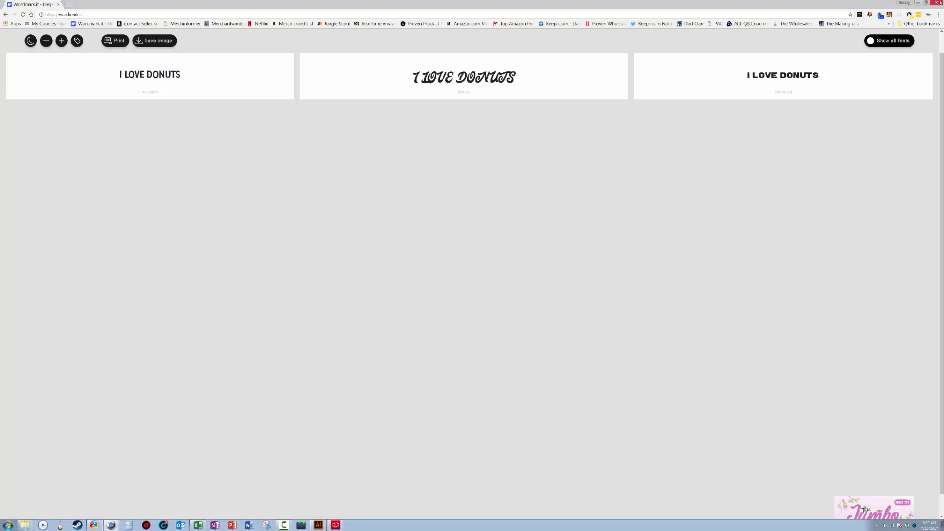
left_click(904, 2)
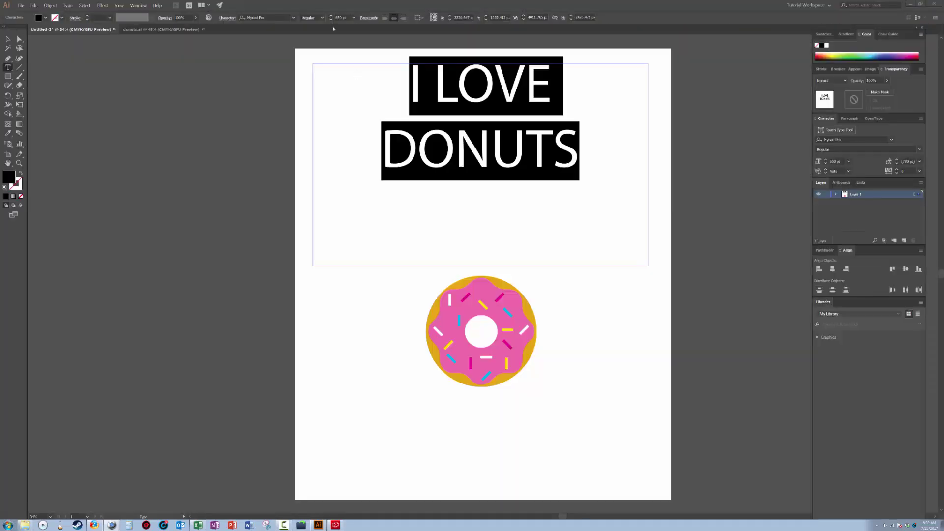
Change the I LOVE DONUTS font to MacGuffin Wide, wrapping it onto two centred lines
left_click(293, 18)
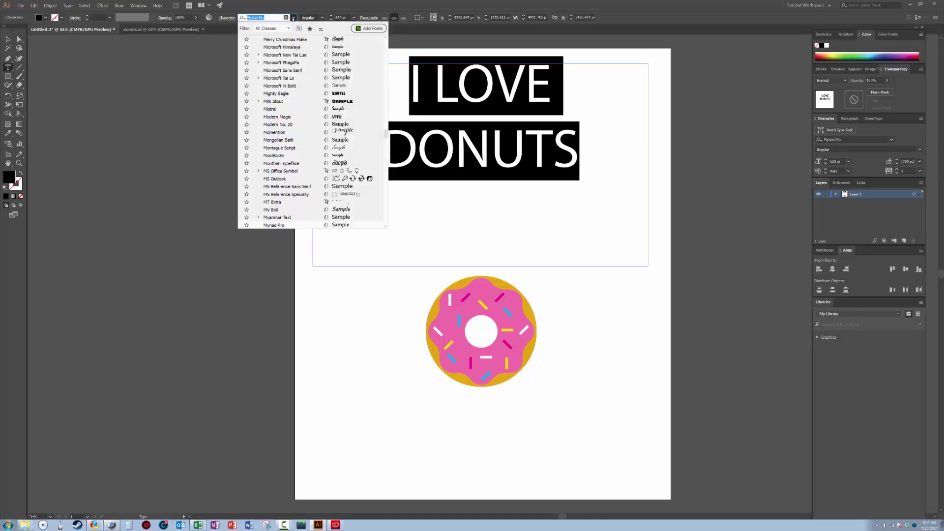
type("MAC")
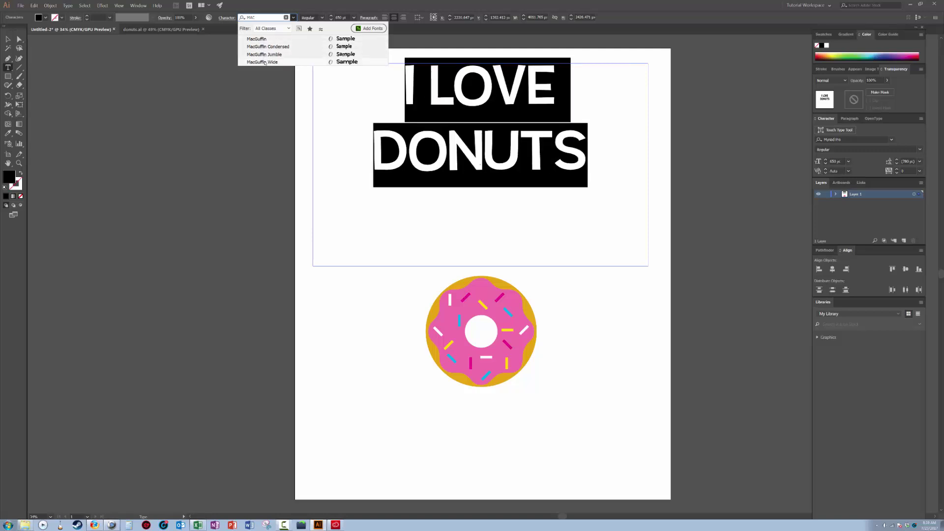
left_click(264, 62)
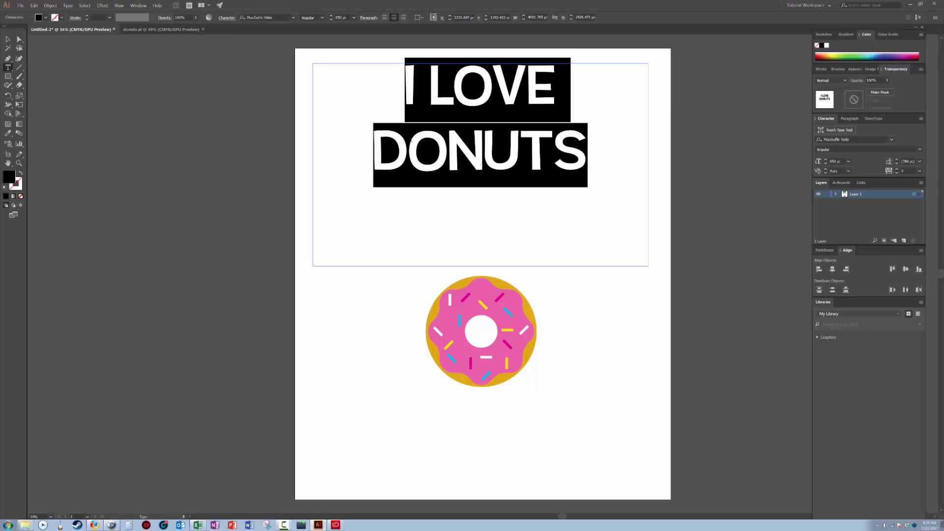
left_click(427, 172)
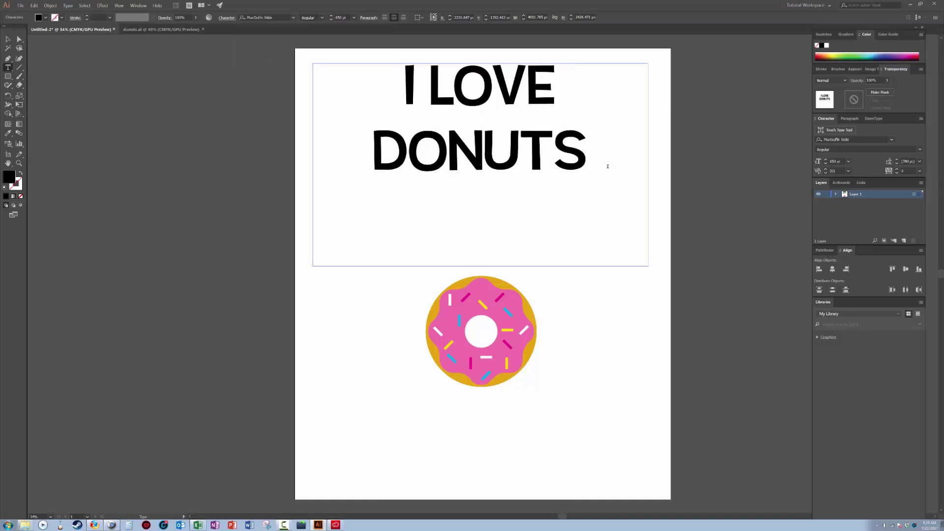
left_click_drag(605, 158, 357, 82)
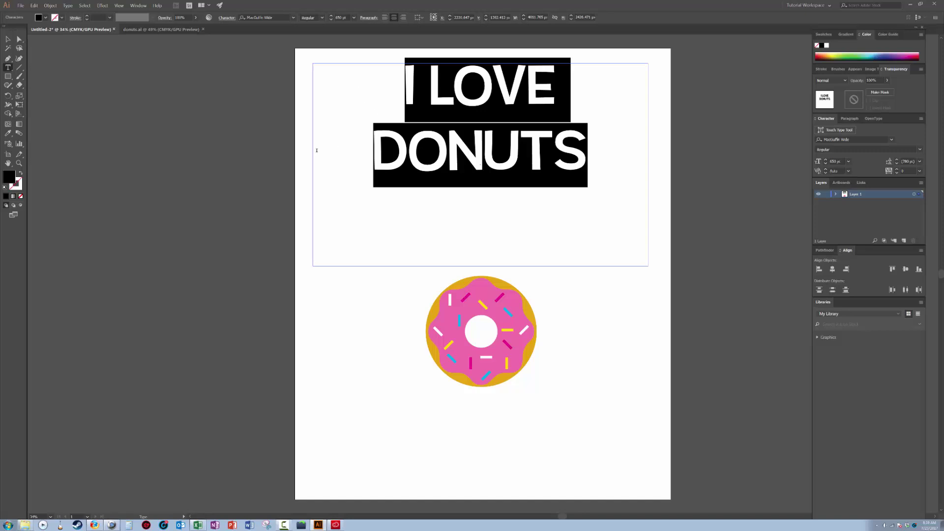
left_click(381, 152)
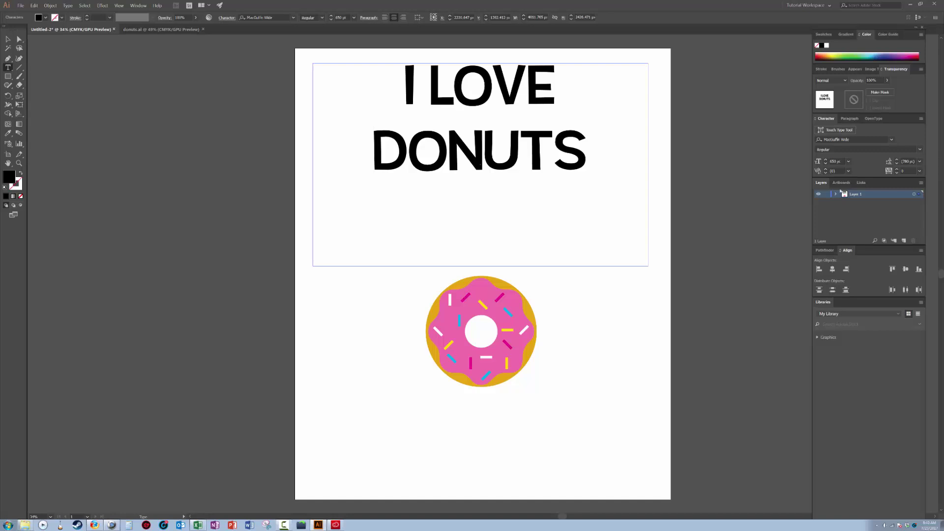
Add Layer 2 beneath the text layer and make it the active layer
left_click(904, 241)
left_click_drag(852, 195, 849, 202)
left_click(850, 202)
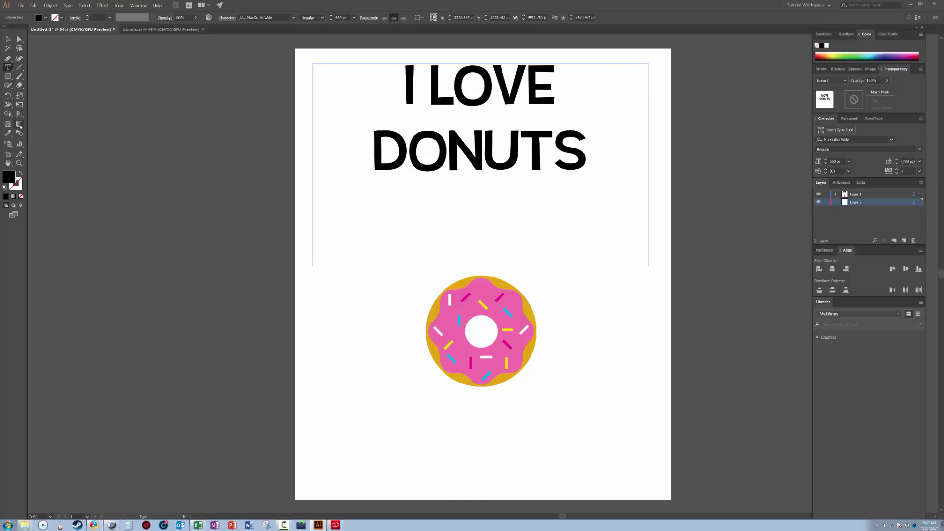
Draw an artboard-sized black rectangle, move it in place onto Layer 2, and lock both layers
left_click(8, 76)
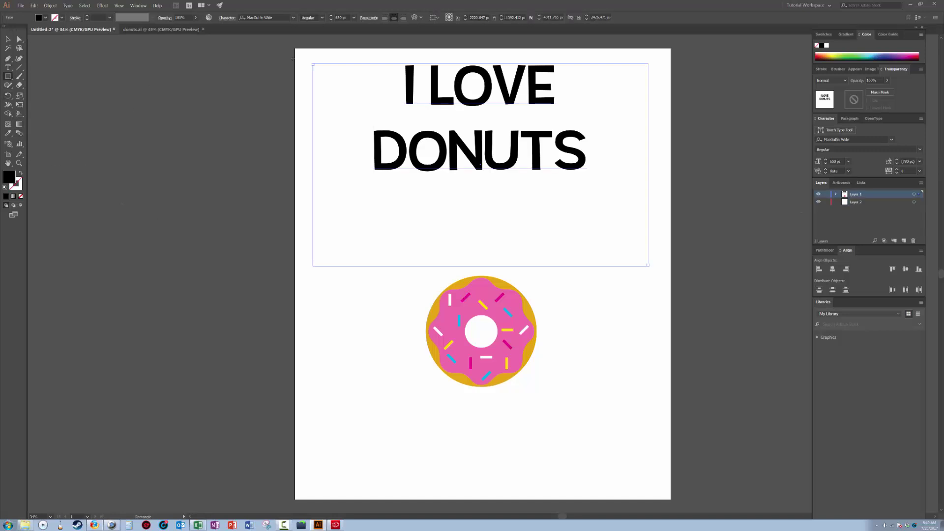
left_click_drag(295, 48, 671, 499)
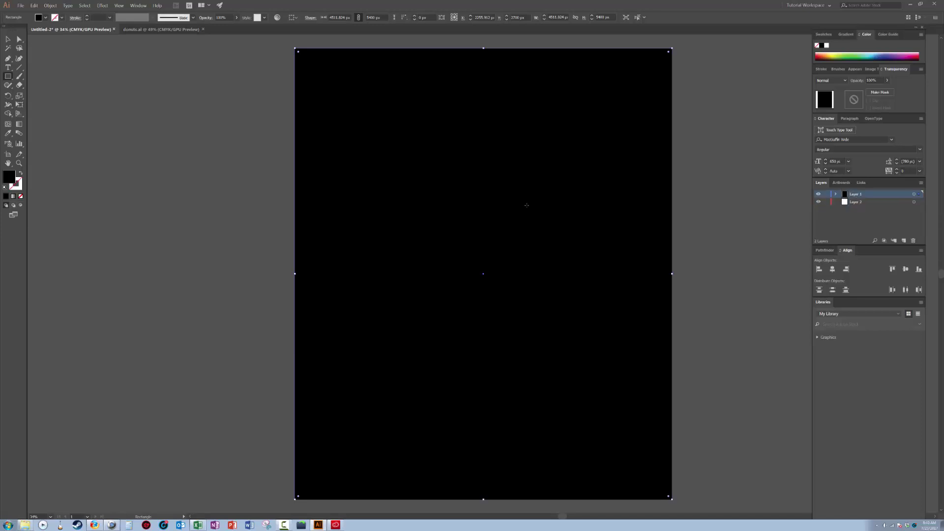
key("Delete")
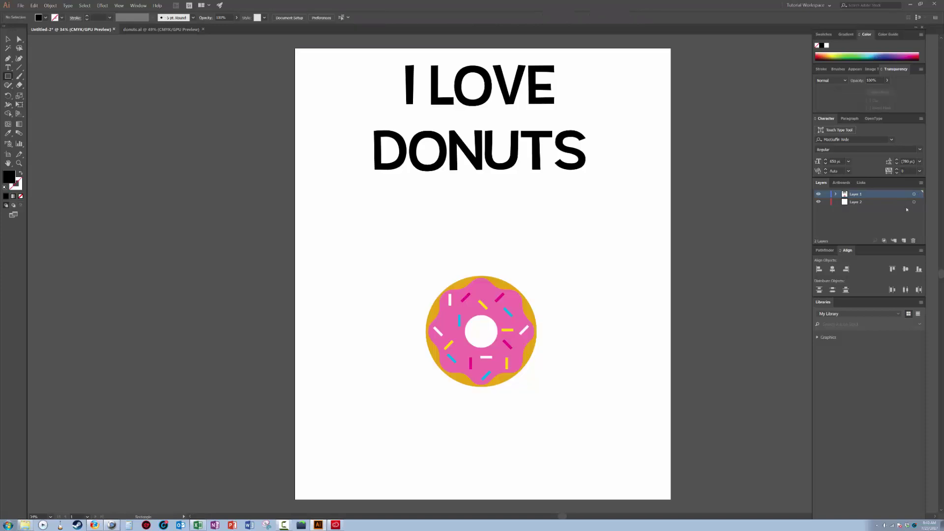
left_click(826, 195)
left_click(860, 204)
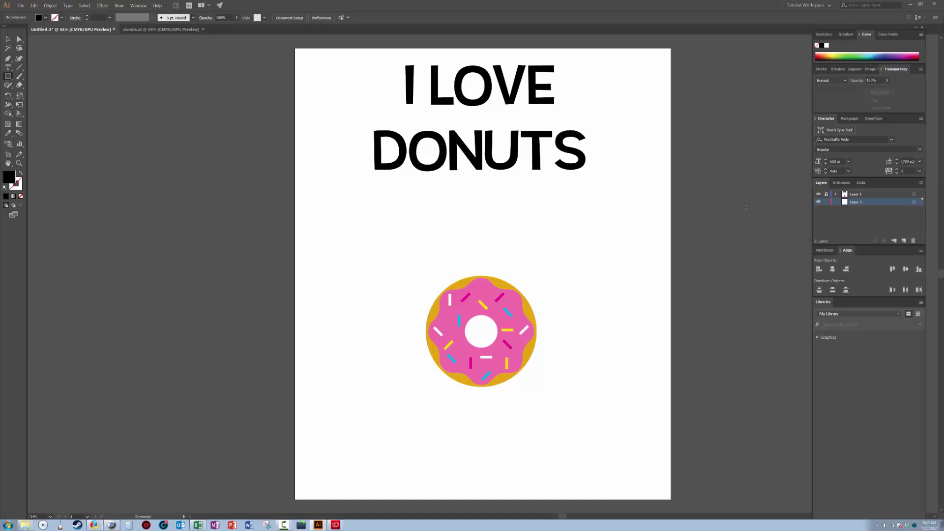
key("ctrl+f")
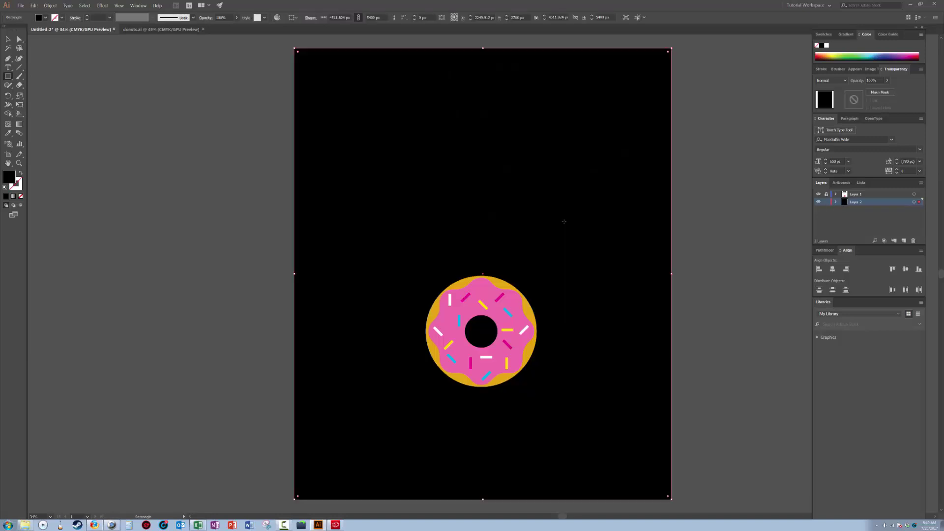
left_click(826, 202)
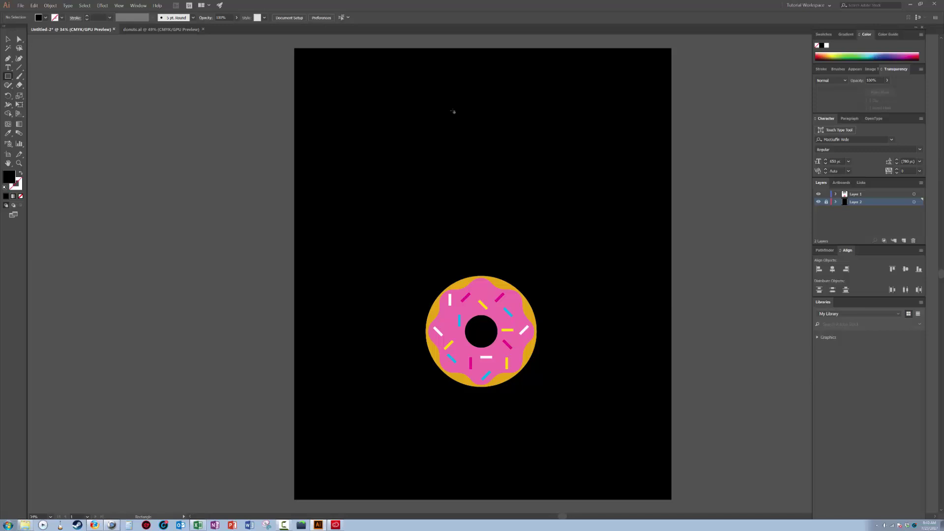
Set the I LOVE DONUTS text fill to white (#FFFFFF)
key("v")
left_click_drag(345, 96, 647, 238)
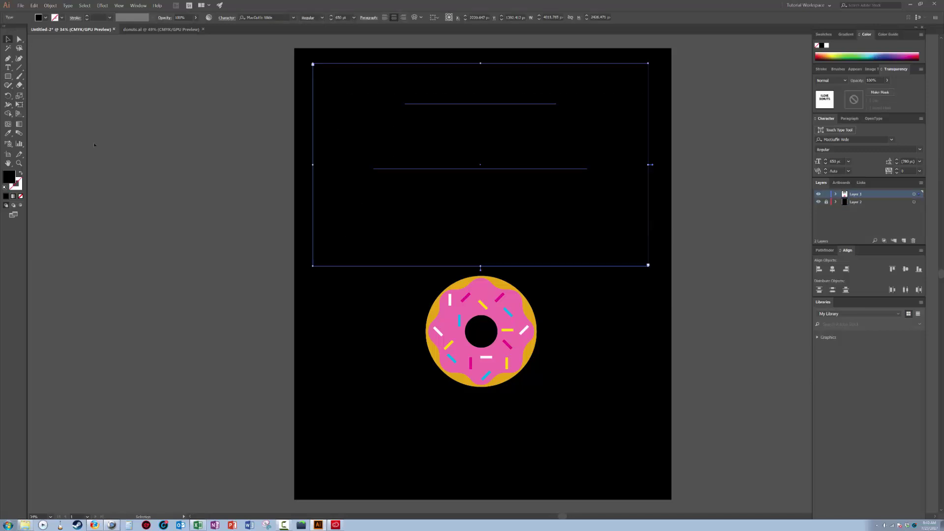
double_click(13, 180)
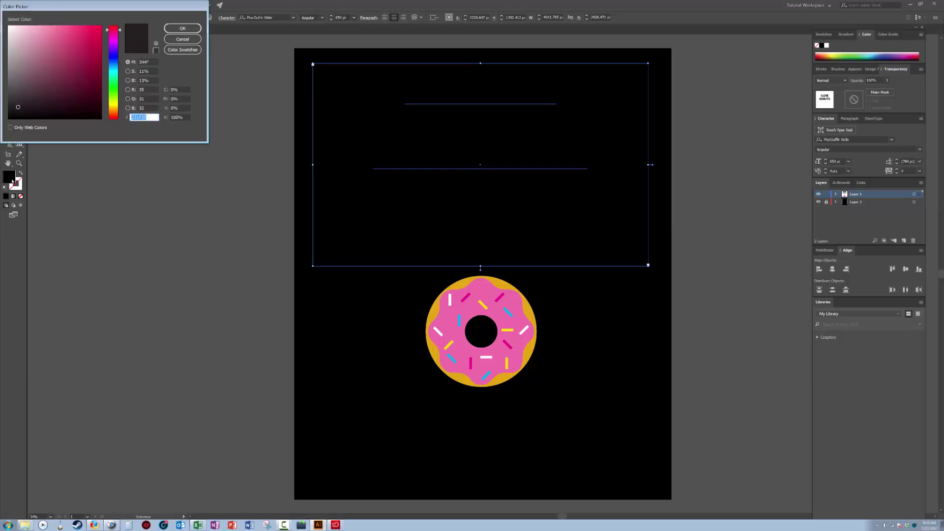
left_click(7, 25)
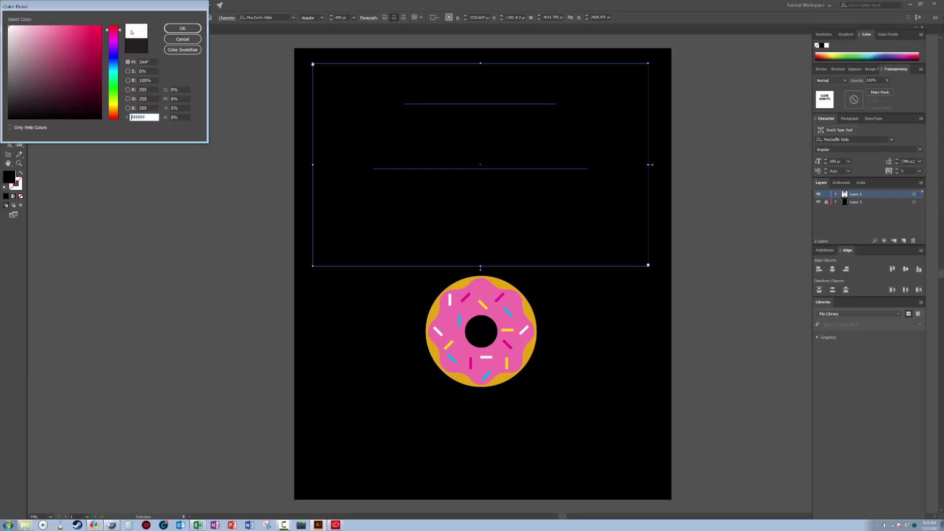
left_click(182, 28)
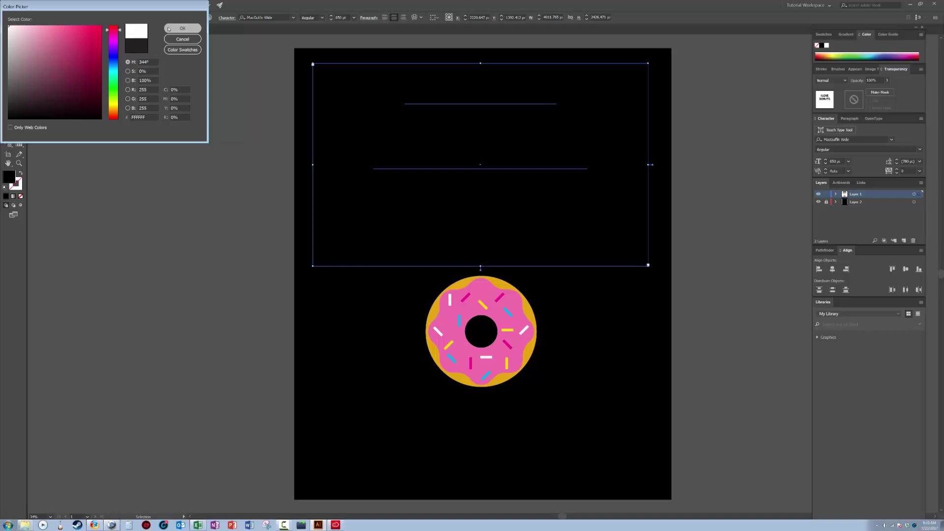
left_click(232, 145)
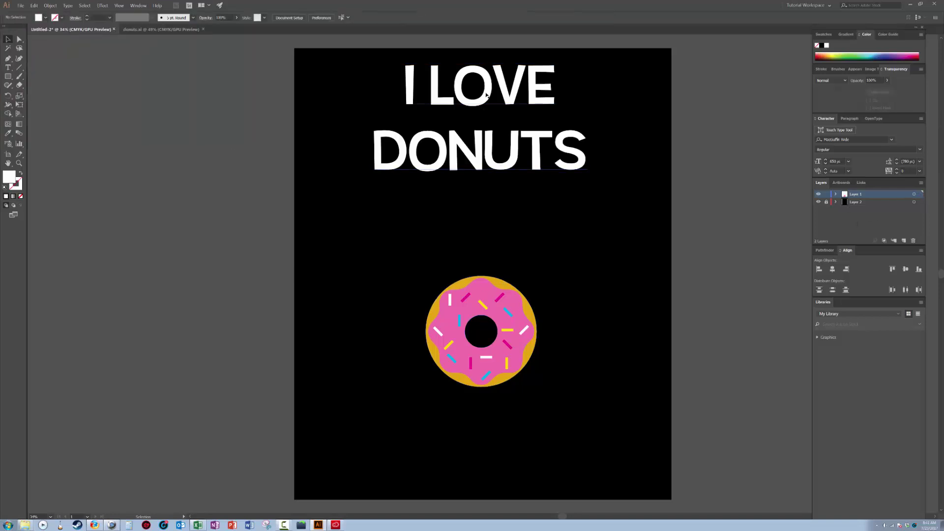
left_click_drag(485, 96, 499, 122)
left_click(508, 328)
left_click_drag(508, 328, 507, 279)
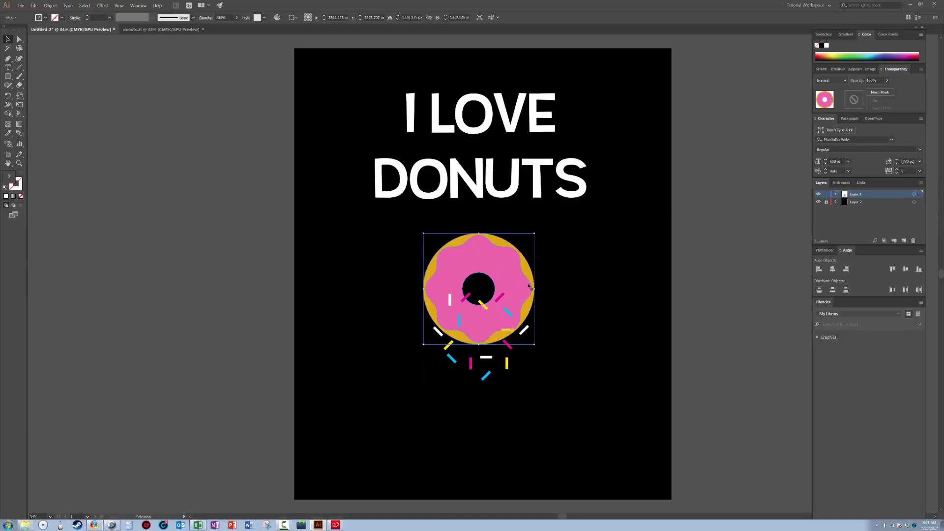
key("ctrl+z")
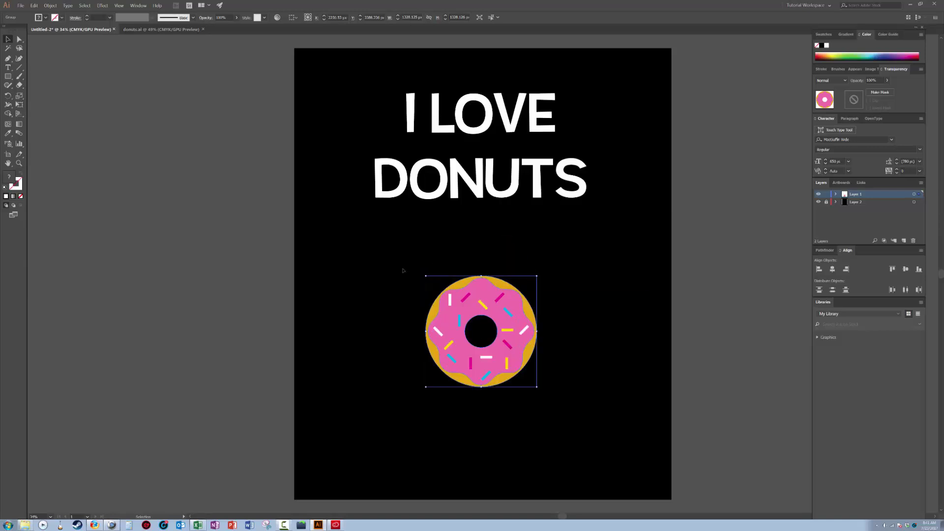
left_click(403, 284)
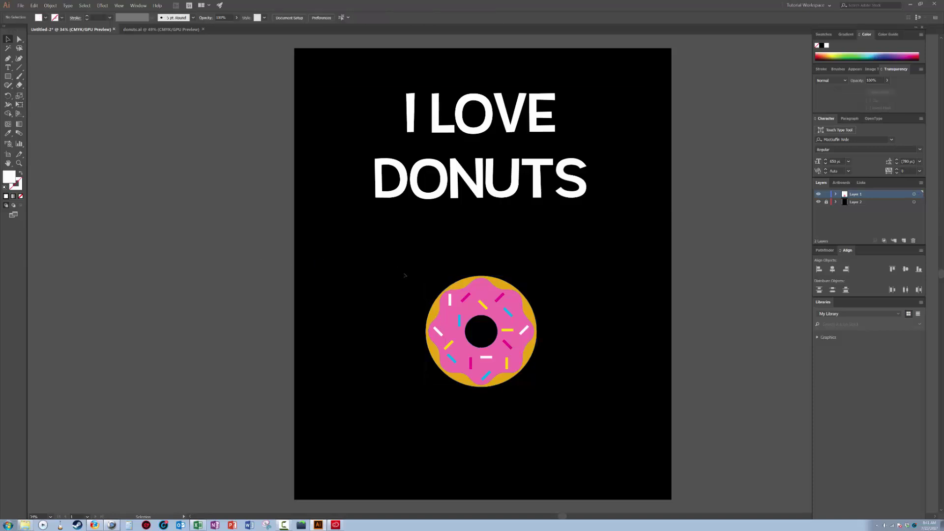
left_click_drag(403, 273, 580, 405)
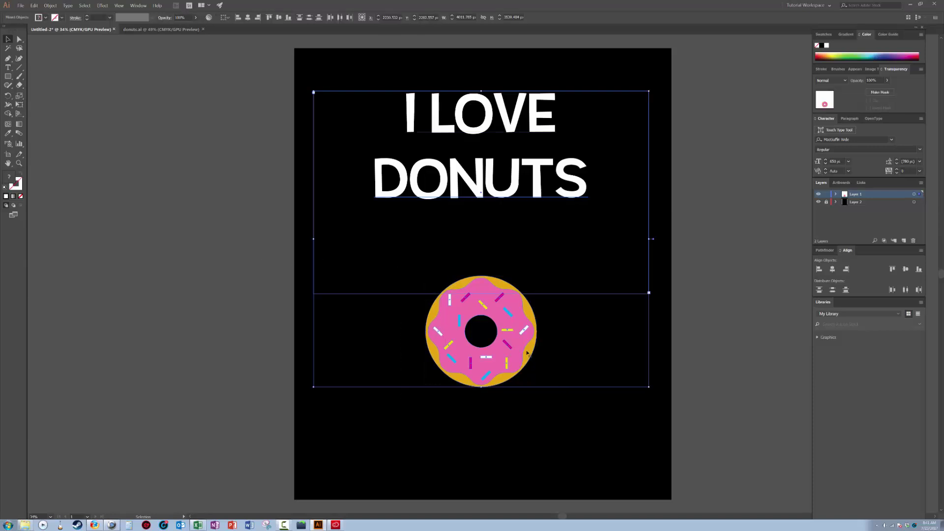
left_click(340, 278)
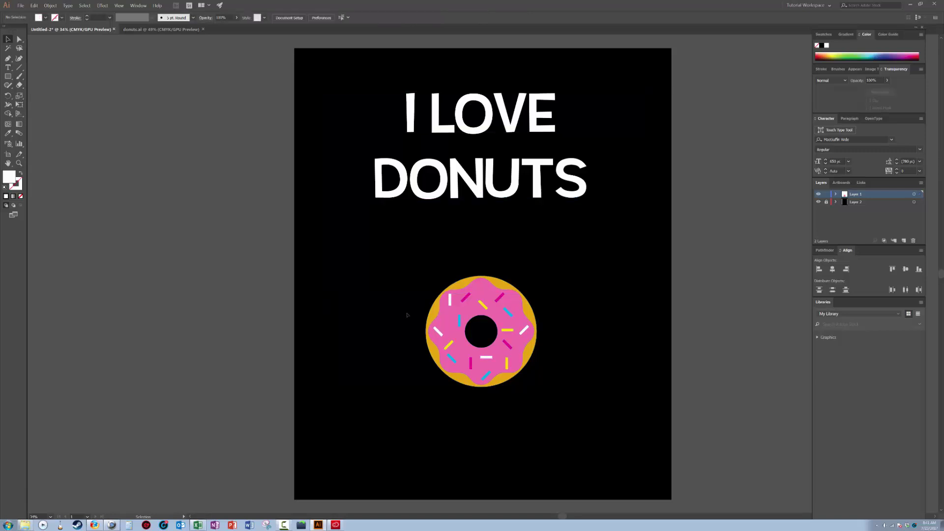
left_click_drag(421, 282, 557, 393)
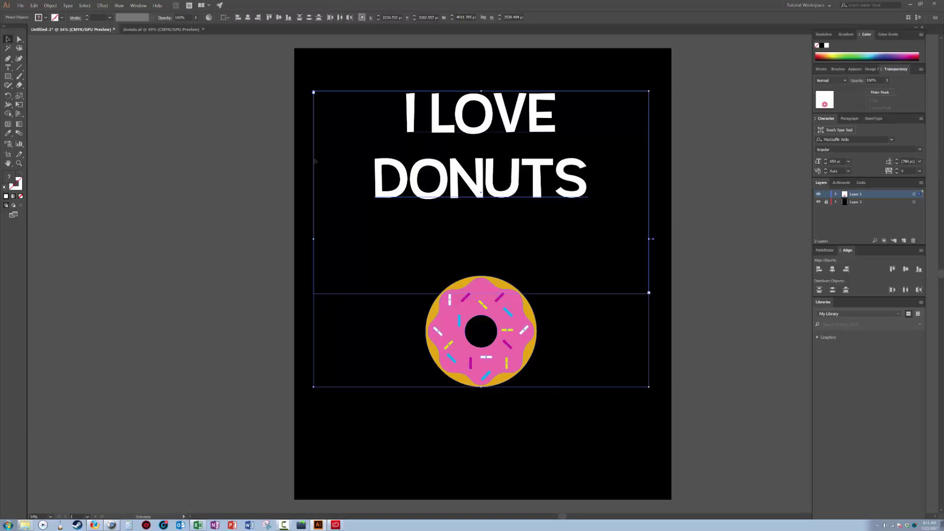
left_click_drag(494, 293, 493, 263)
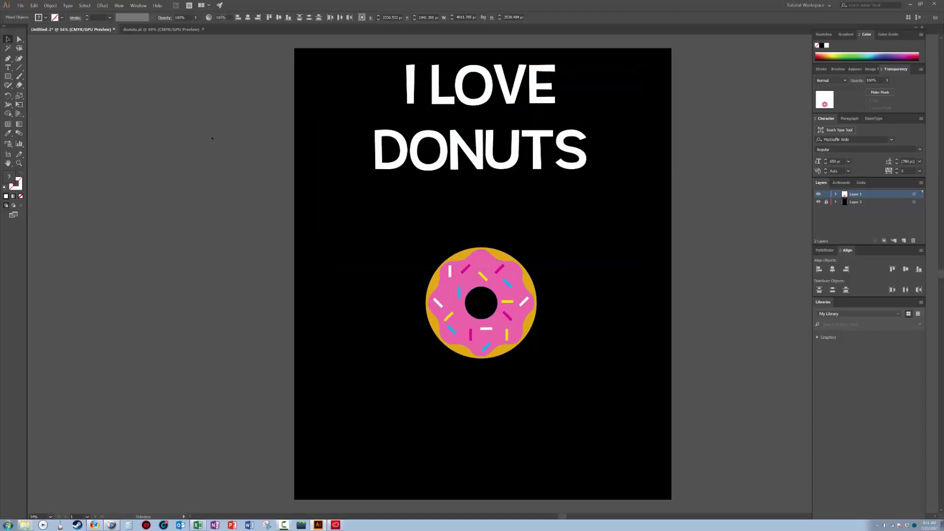
left_click(307, 122)
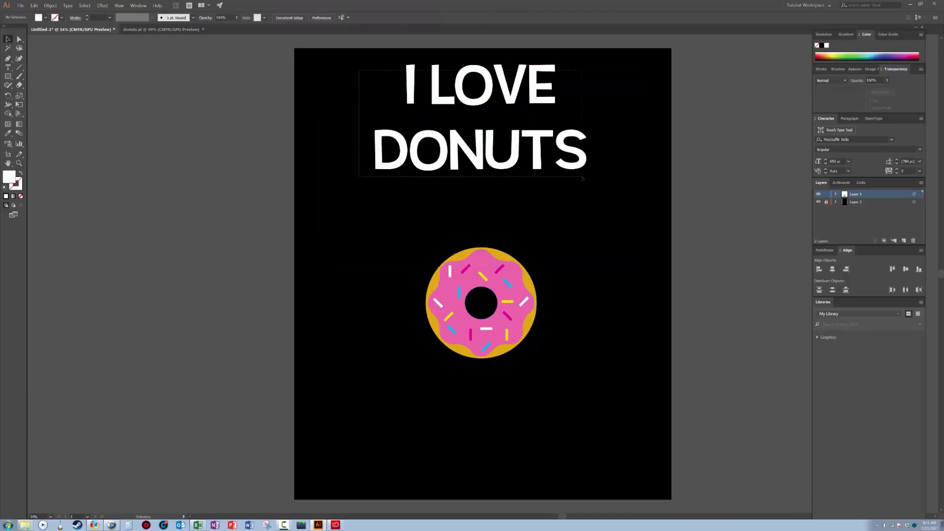
left_click(517, 141)
left_click_drag(517, 141, 521, 173)
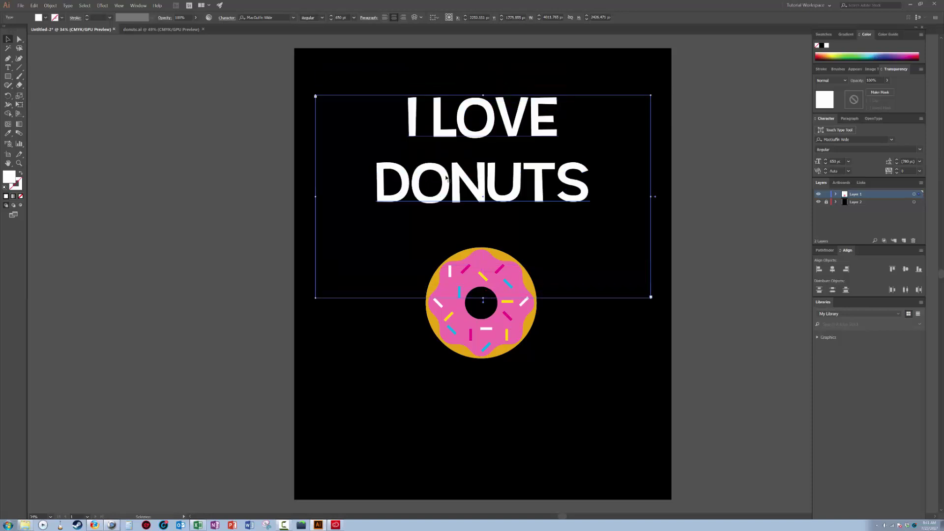
left_click(178, 162)
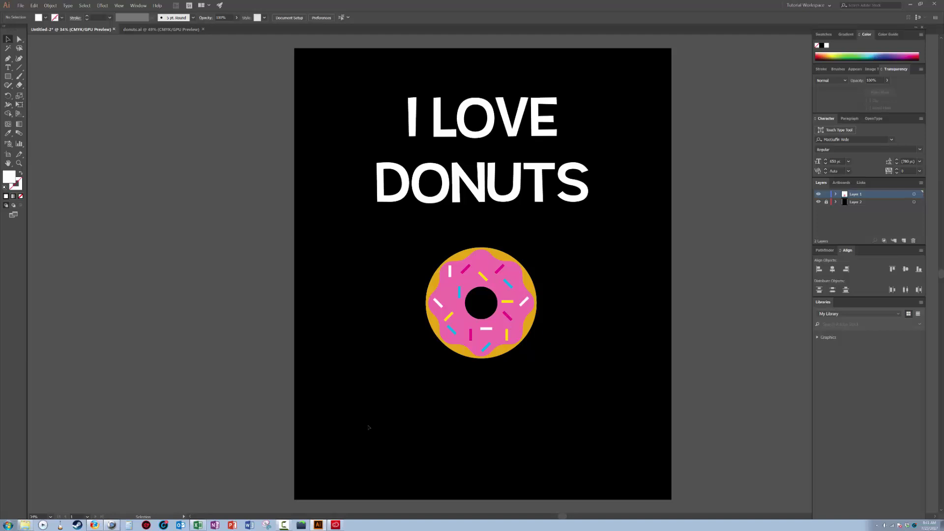
Duplicate the headline, fill the copy grey A5A5A5, offset it and send it behind the white text
mouse_move(284, 526)
left_click(438, 123)
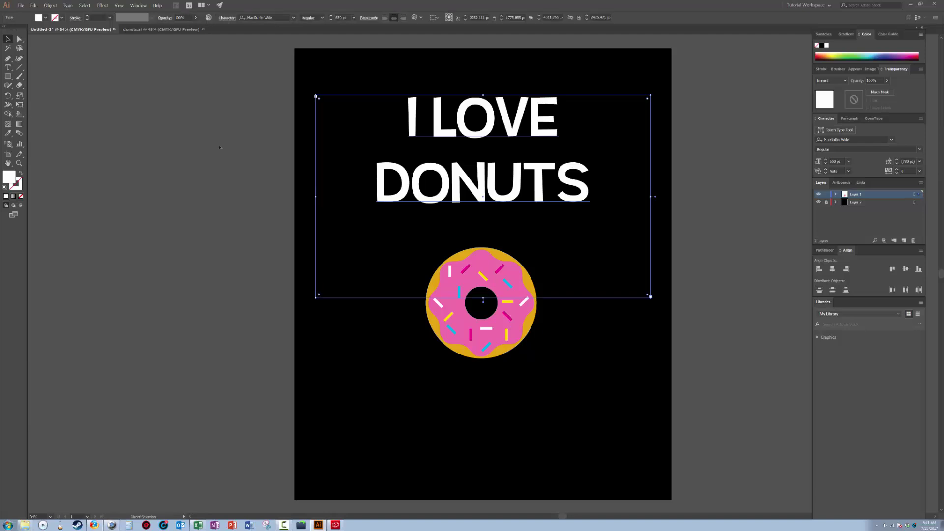
key("ctrl+c")
key("ctrl+v")
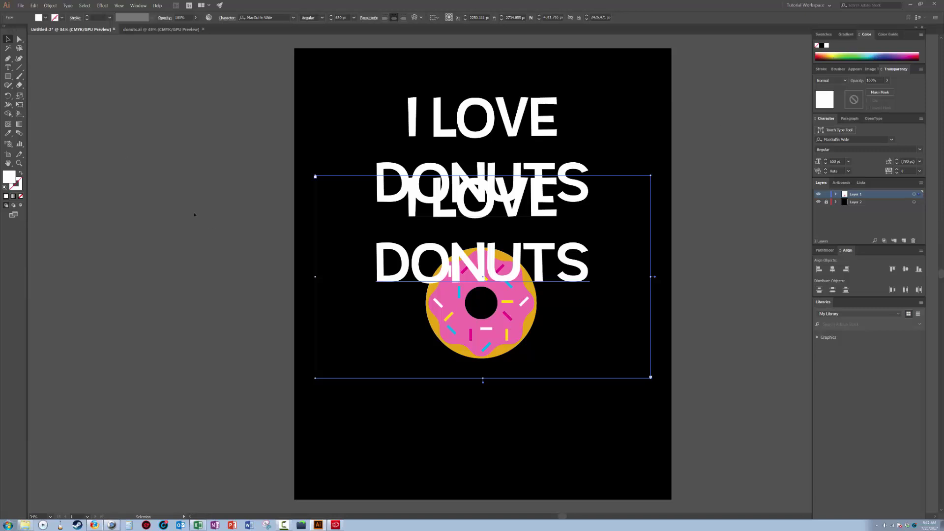
double_click(12, 176)
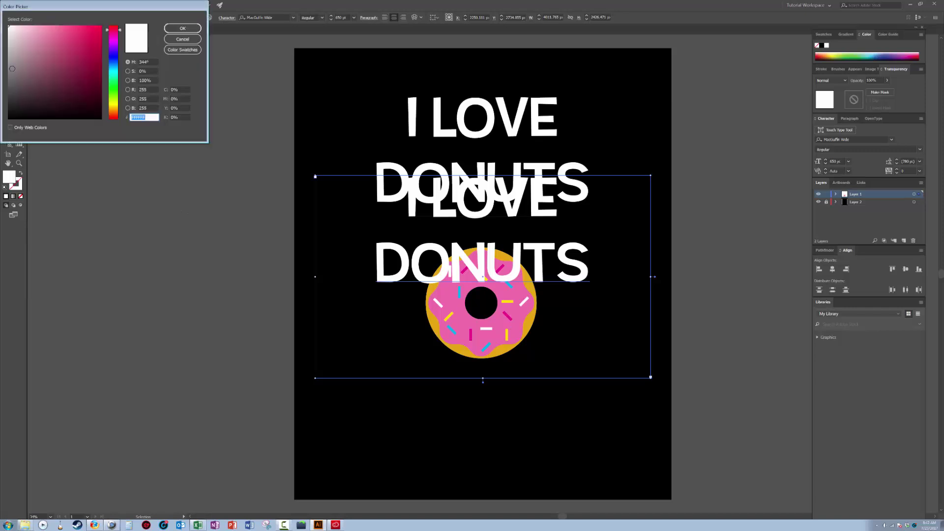
left_click(9, 58)
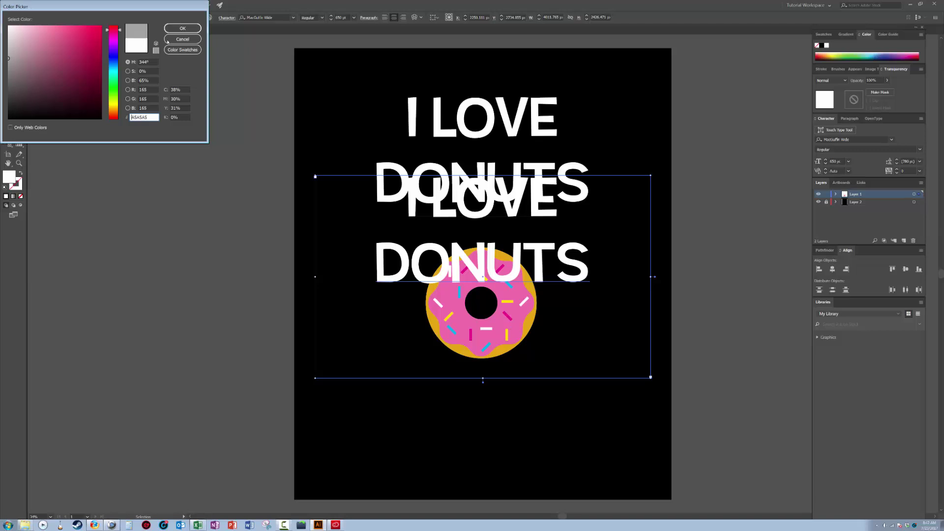
left_click(182, 28)
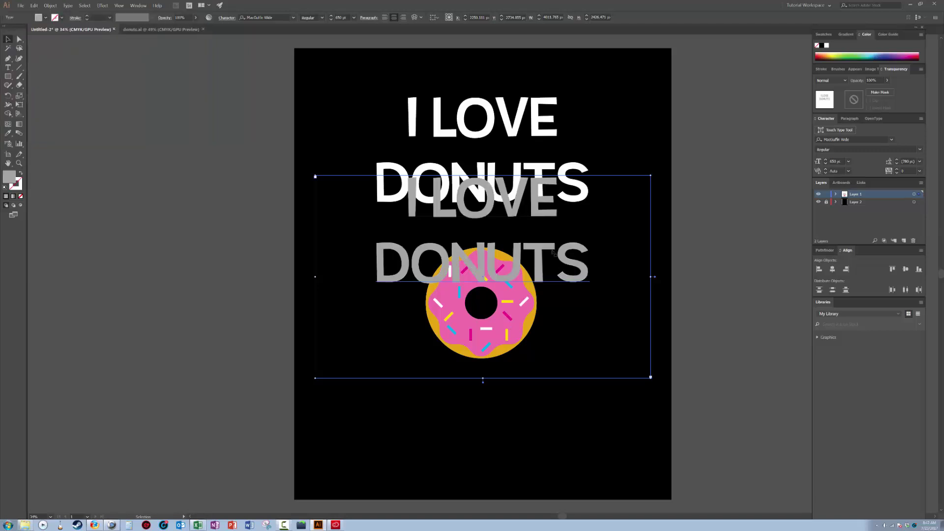
left_click_drag(491, 202, 491, 122)
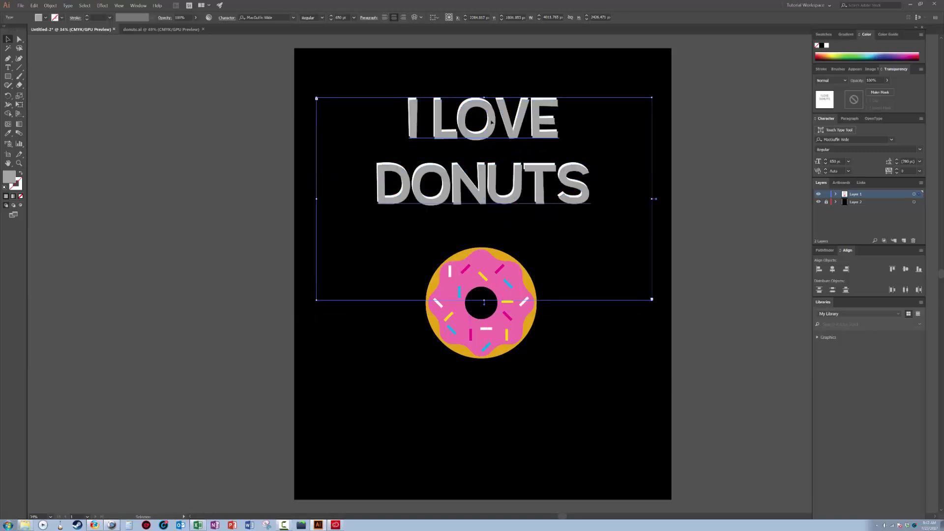
key("a")
key("ctrl+[")
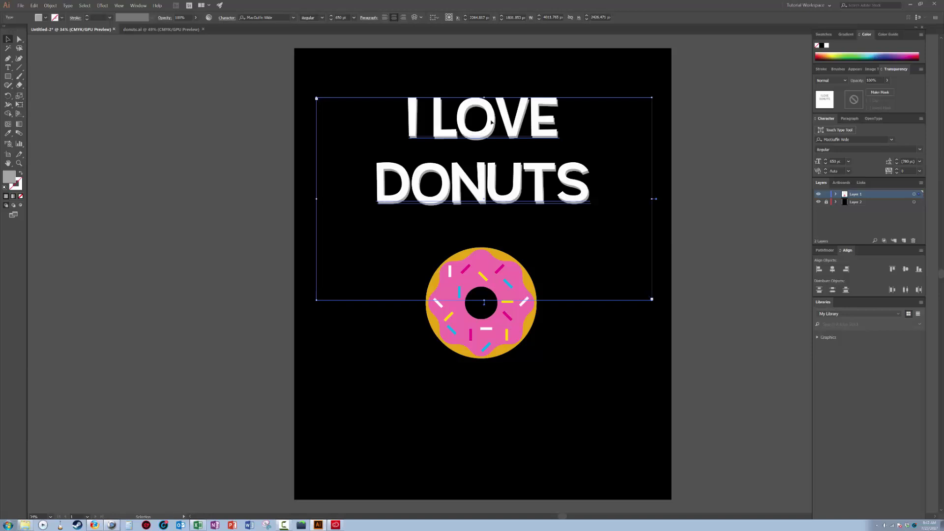
left_click(708, 189)
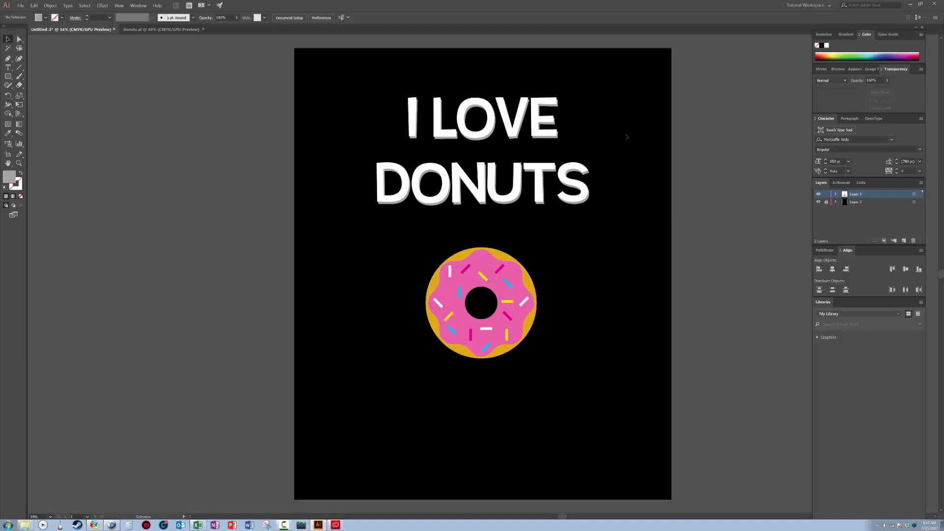
left_click(826, 202)
left_click(819, 203)
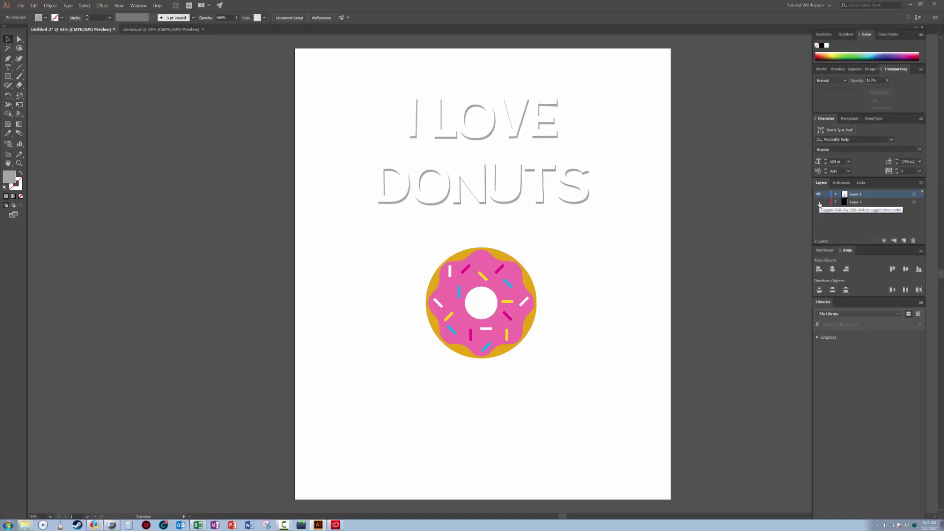
left_click(819, 203)
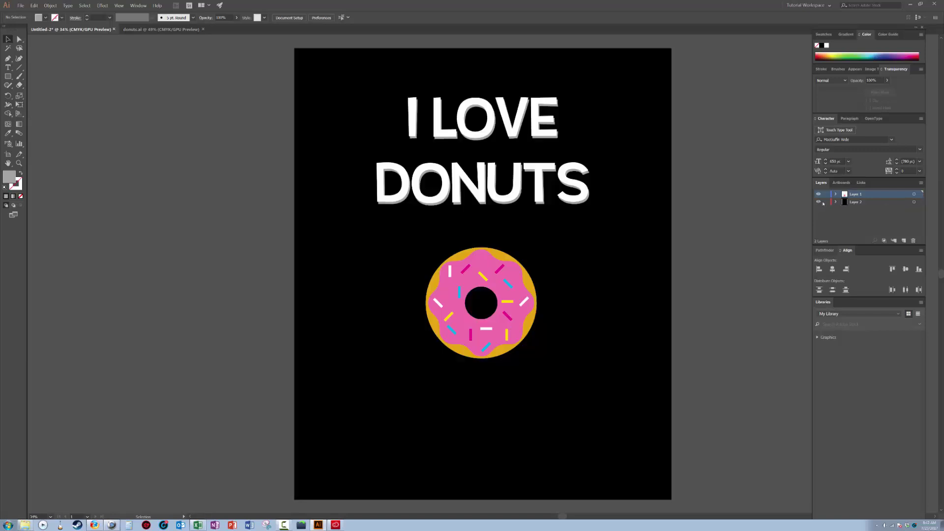
left_click(826, 202)
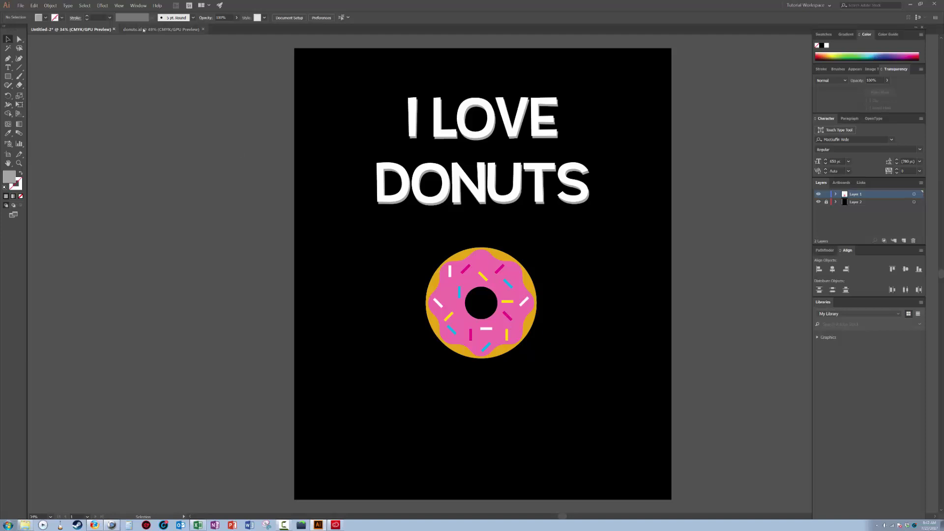
Open VERTICAL-CRACKS-01-T-SHIRT-TEXTURES from the VECTOR-T-SHIRT-TEXTURES folder
left_click(21, 5)
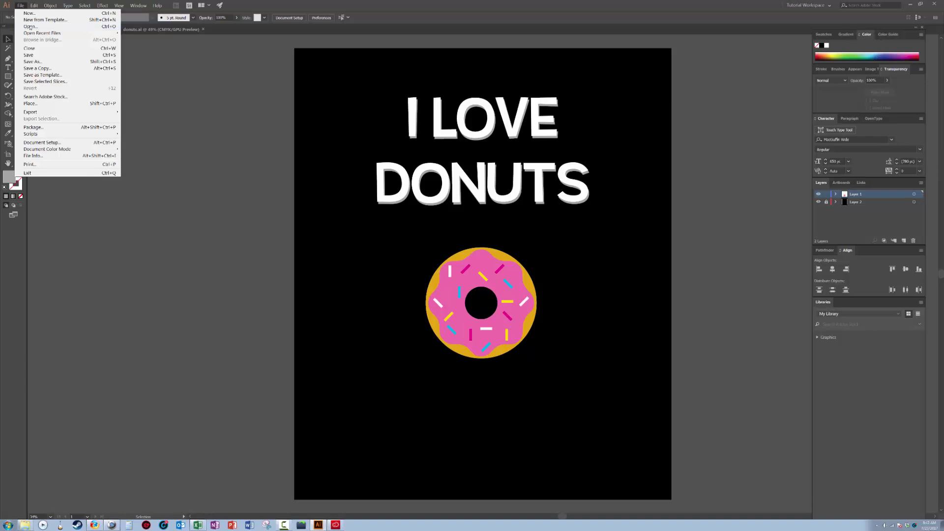
left_click(30, 27)
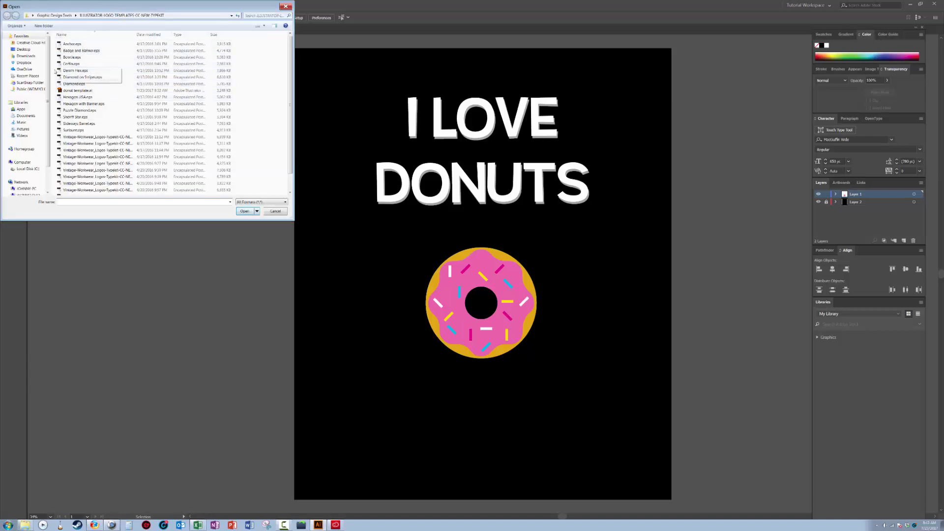
left_click(64, 16)
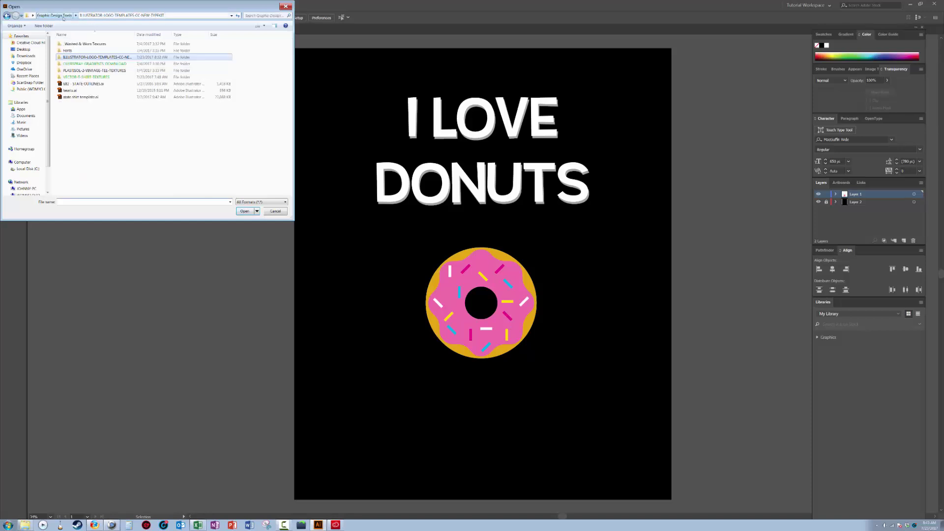
double_click(76, 77)
scroll(107, 122, "down", 8)
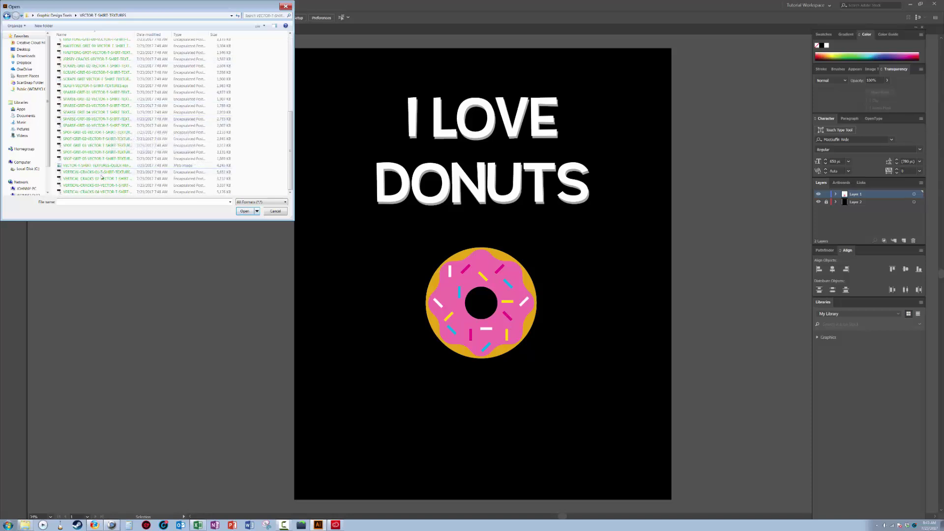
left_click(102, 173)
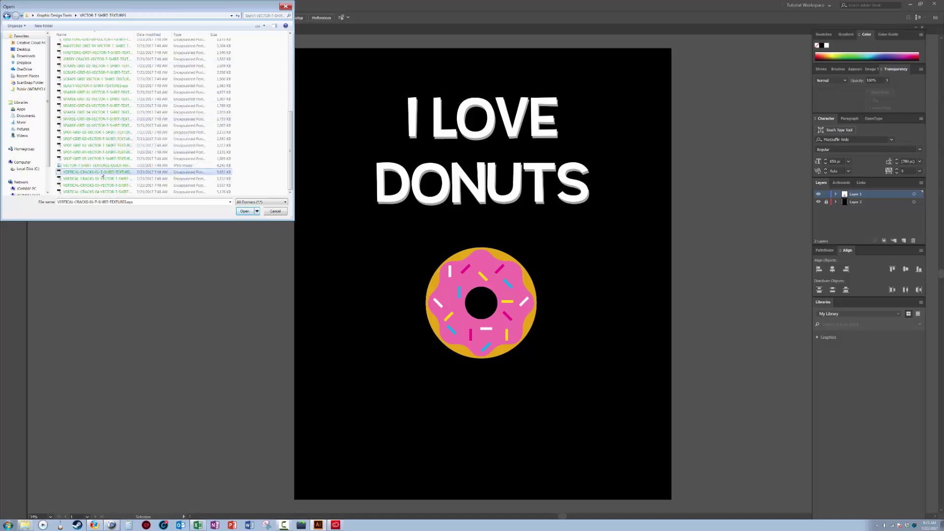
double_click(101, 173)
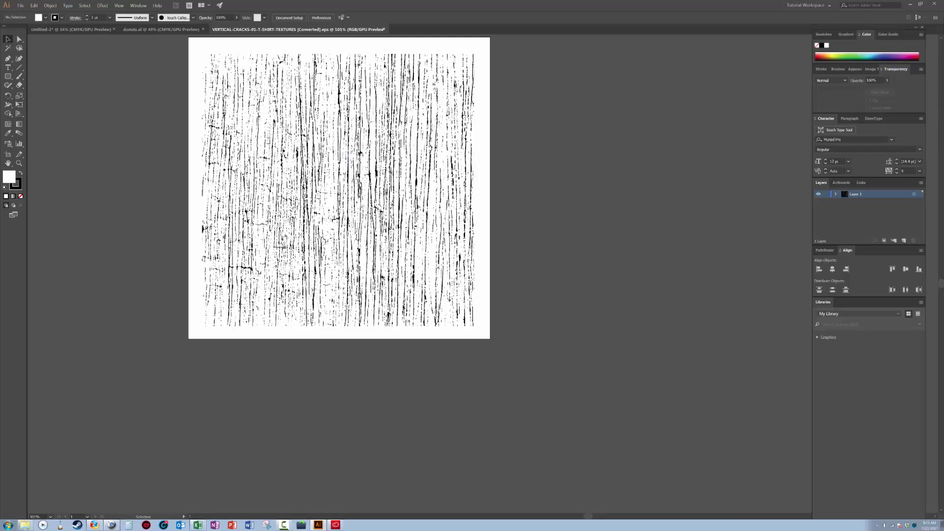
Select all of the crack texture, then go back to the Untitled-2 design
key("a")
key("ctrl+a")
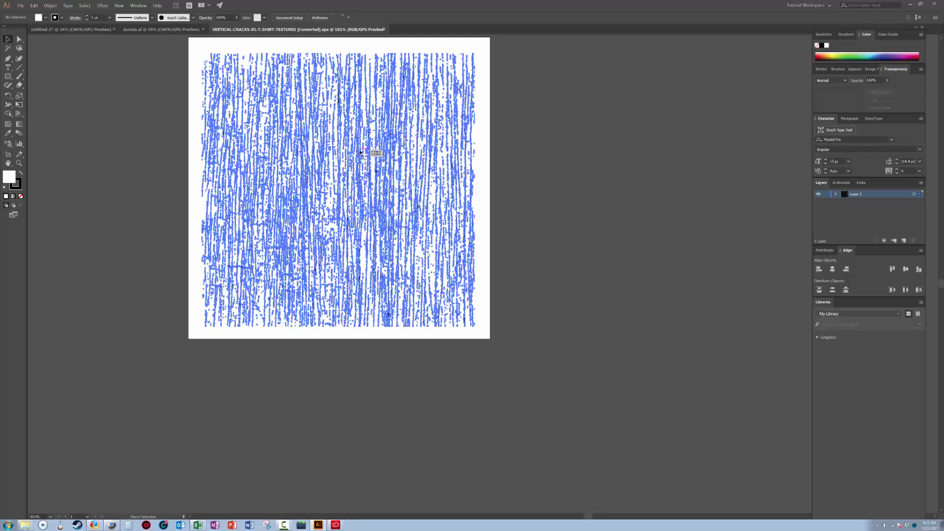
left_click(132, 39)
left_click(70, 29)
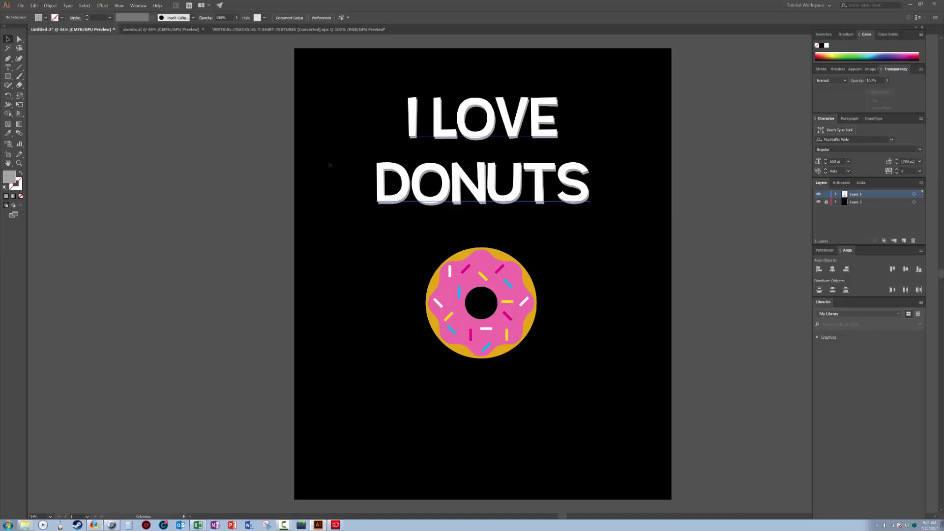
Select the headline and donut artwork and group them with Ctrl+G, then deselect
key("ctrl+a")
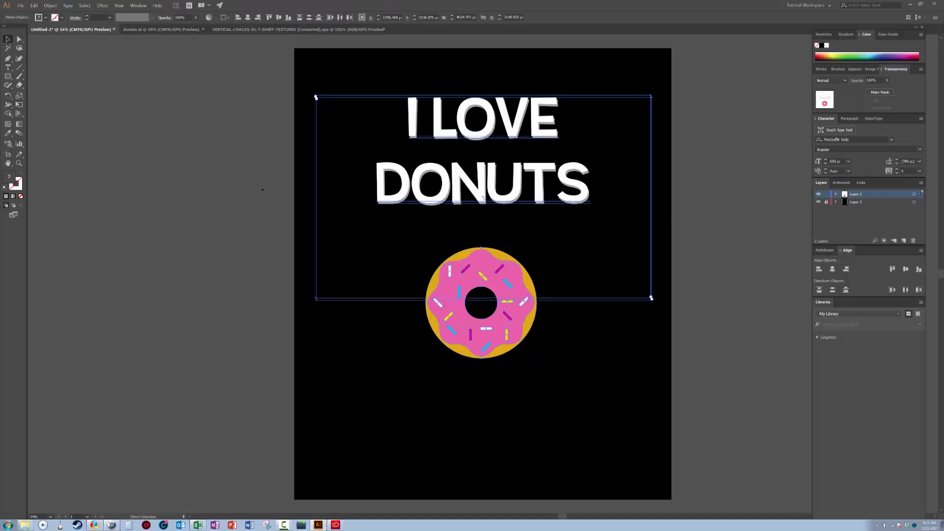
key("v")
key("ctrl+g")
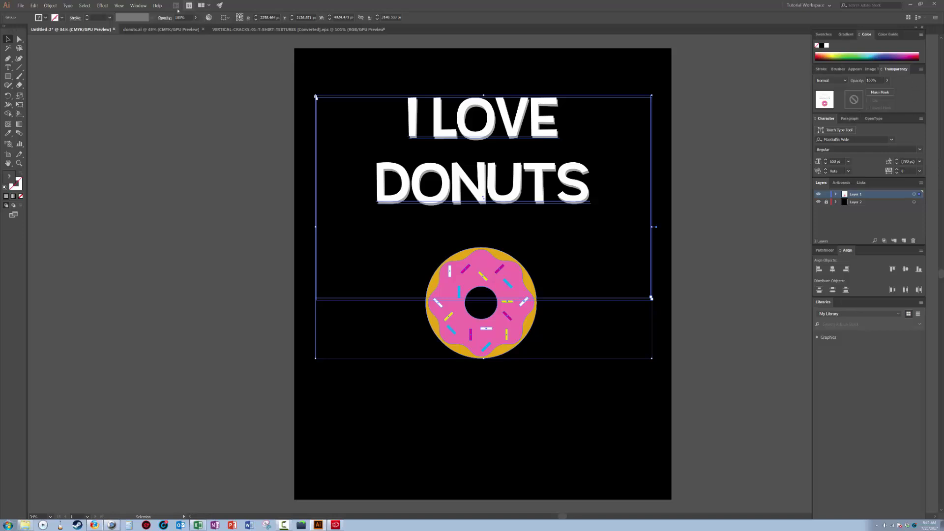
left_click(139, 5)
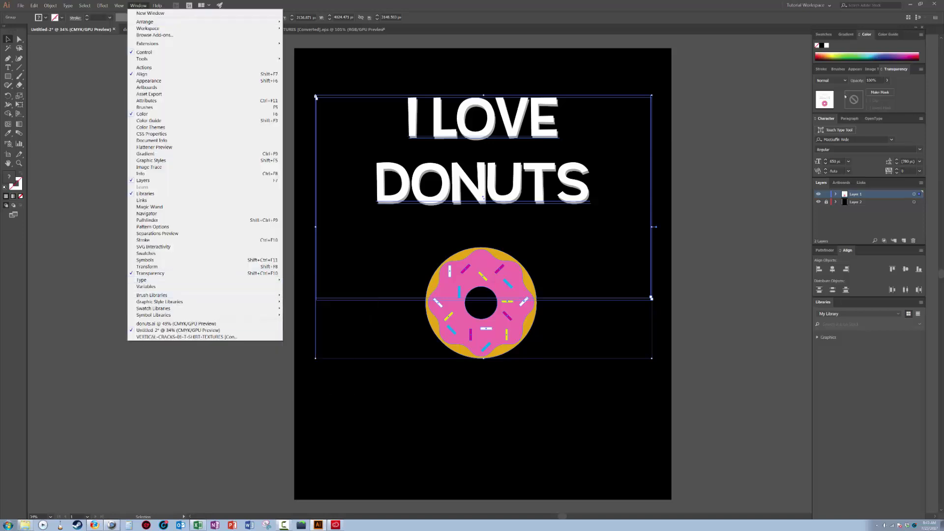
left_click(779, 122)
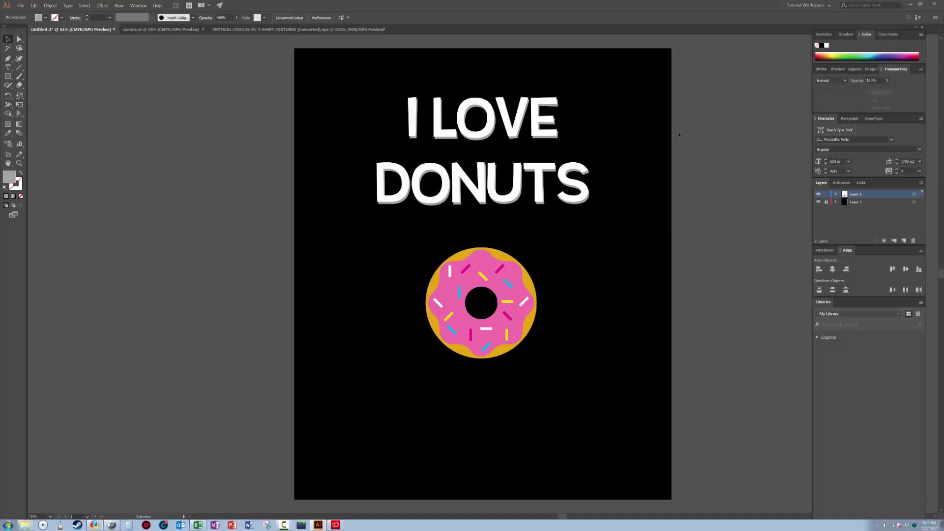
Turn the selected headline-and-donut group into a clipped opacity mask and enter mask editing
key("ctrl+a")
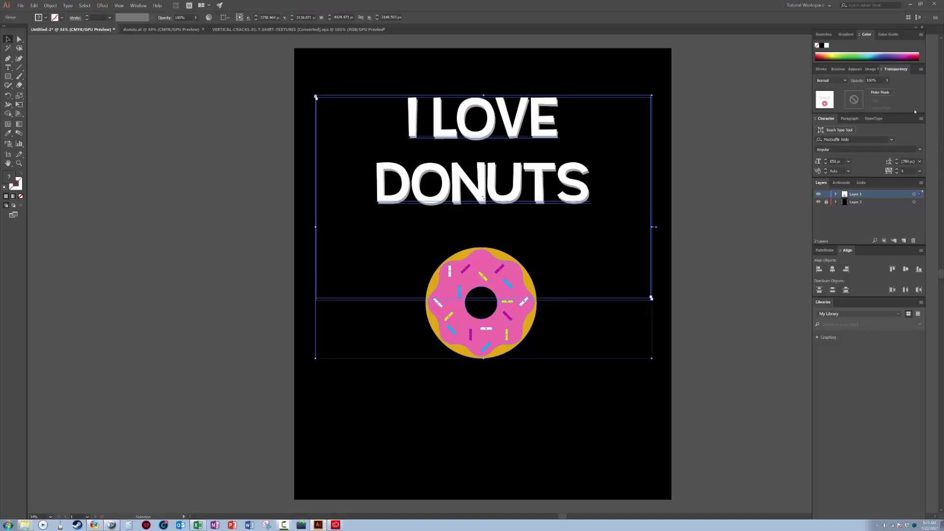
left_click(920, 69)
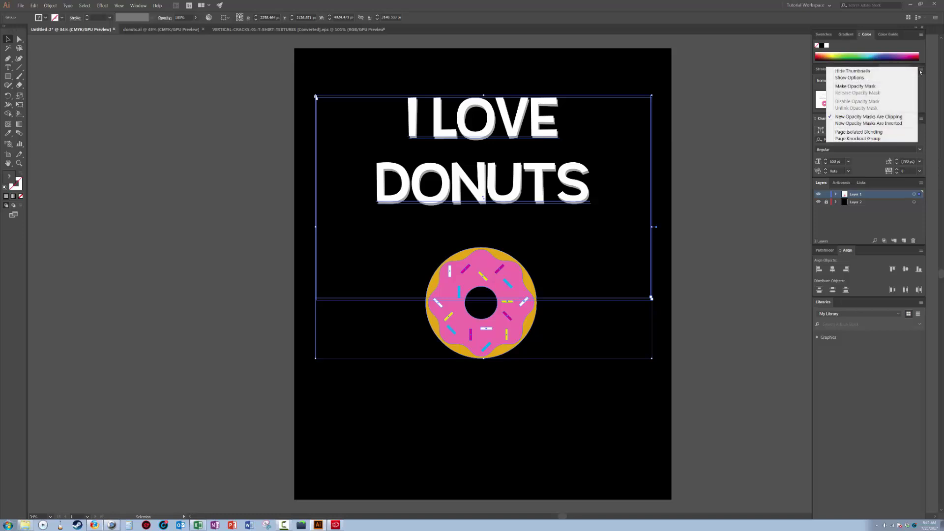
left_click(869, 87)
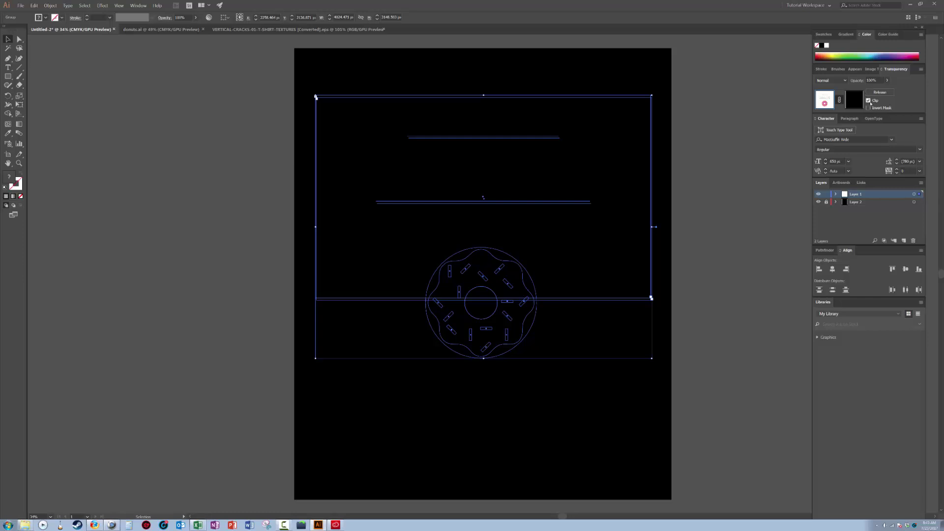
left_click(868, 100)
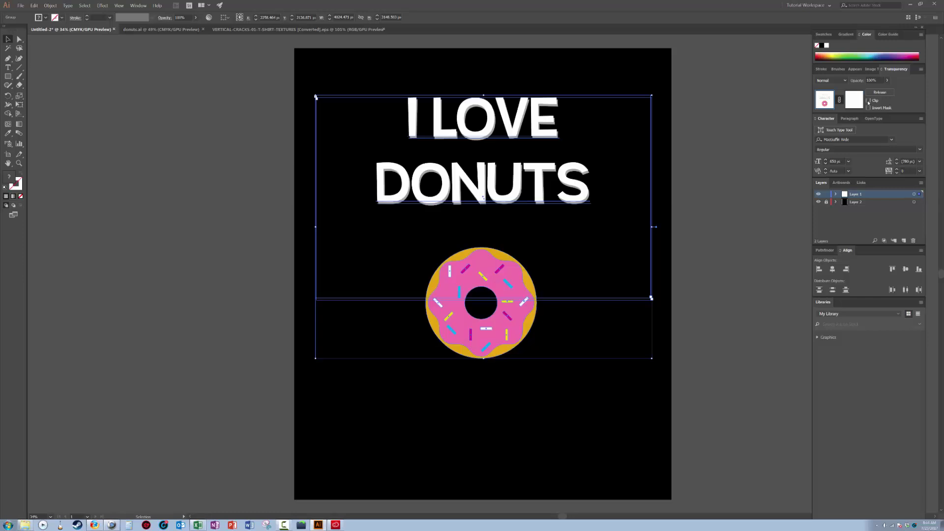
left_click(868, 100)
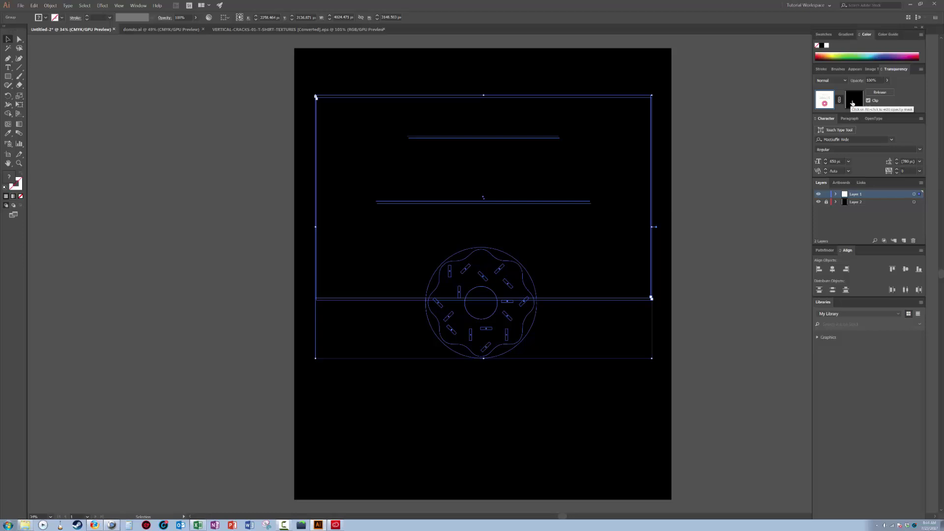
left_click(853, 103)
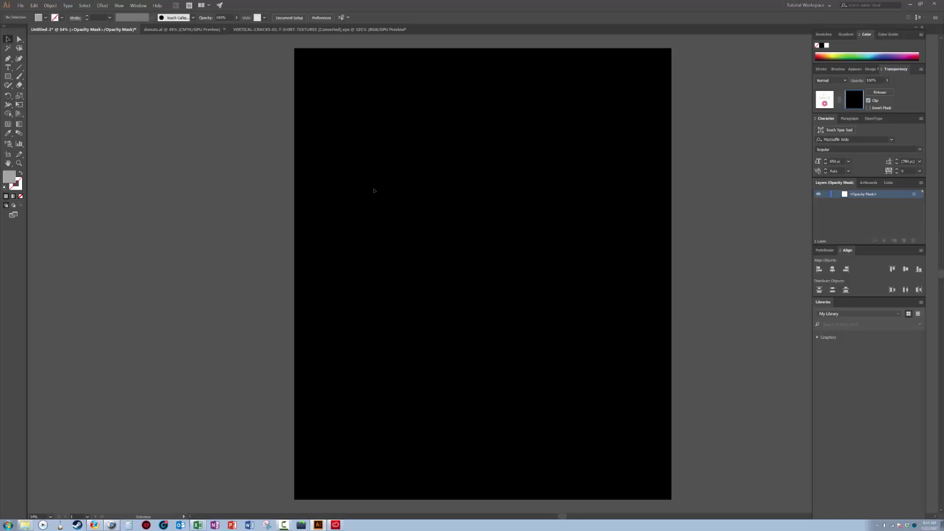
Paste the crack texture into the mask and stretch it across the artboard
key("a")
key("ctrl+v")
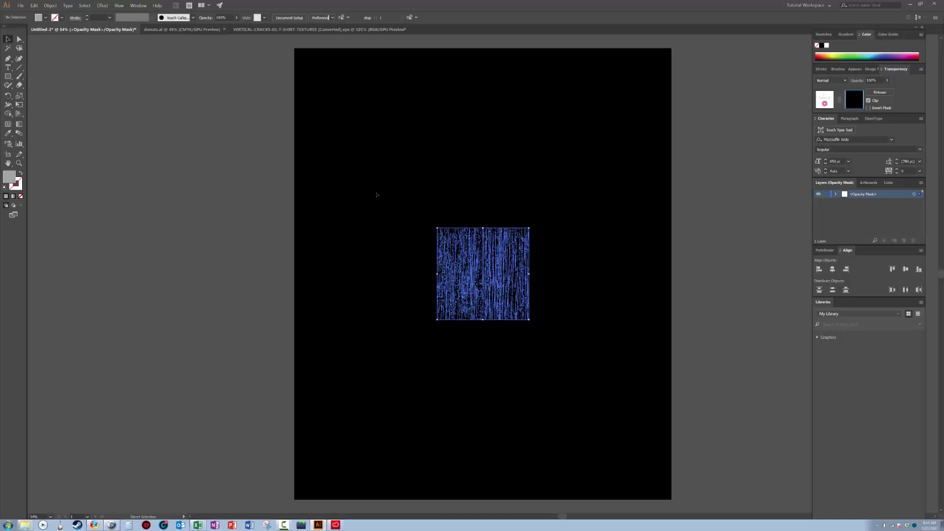
key("v")
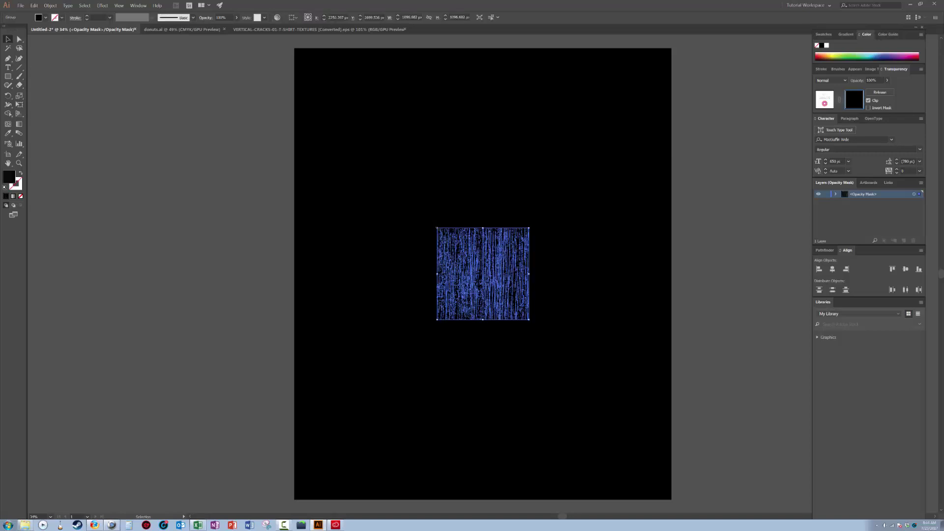
left_click_drag(381, 151, 293, 48)
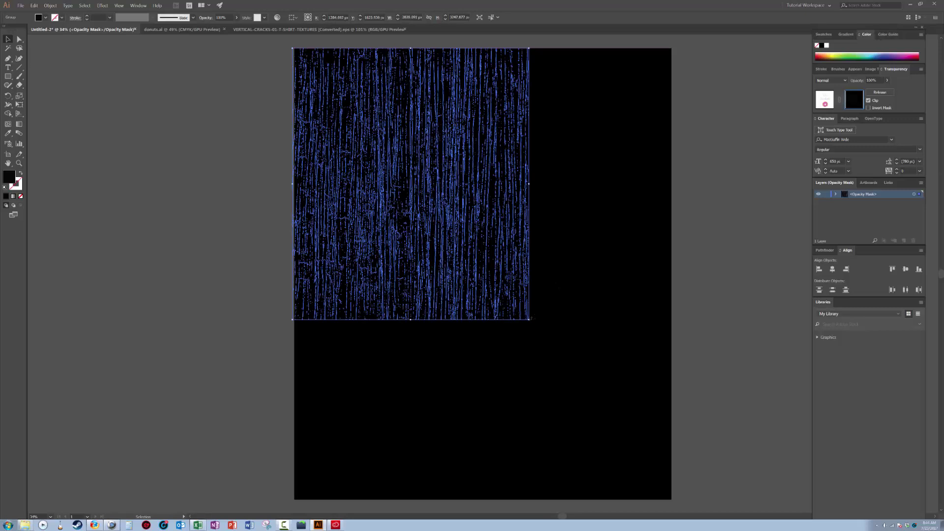
left_click_drag(530, 320, 668, 402)
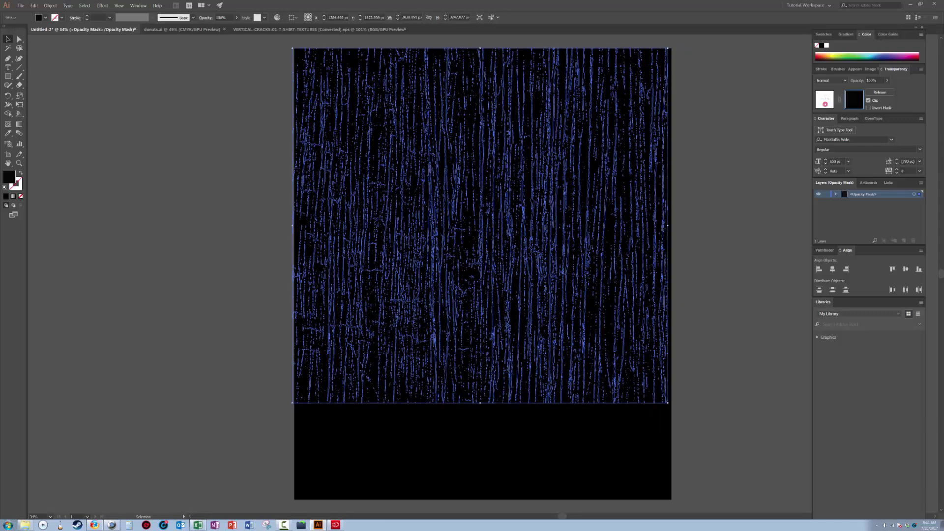
Turn off mask clipping, view the mask texture alone, and deselect it
left_click(868, 100)
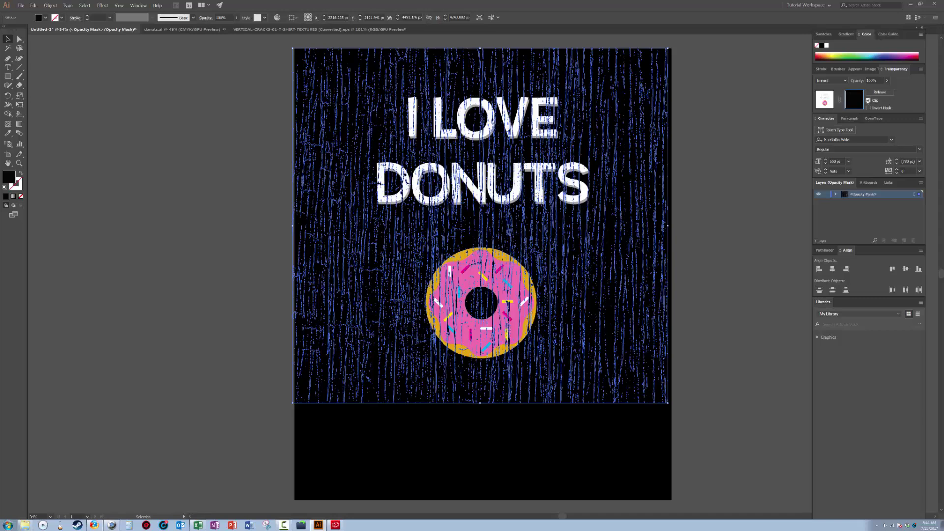
left_click(855, 99, "alt")
left_click(748, 162)
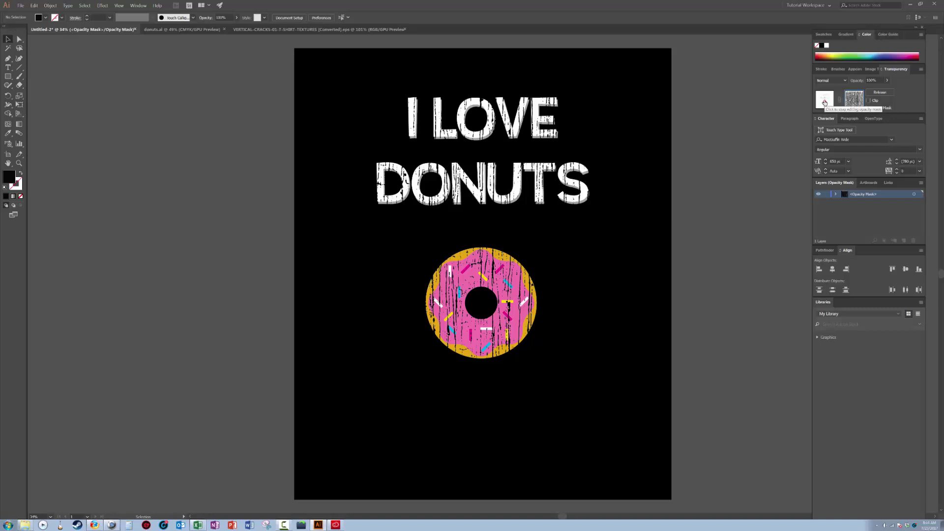
Return to the artwork, deselect, then unlock and hide the black background Layer 2
left_click(824, 102)
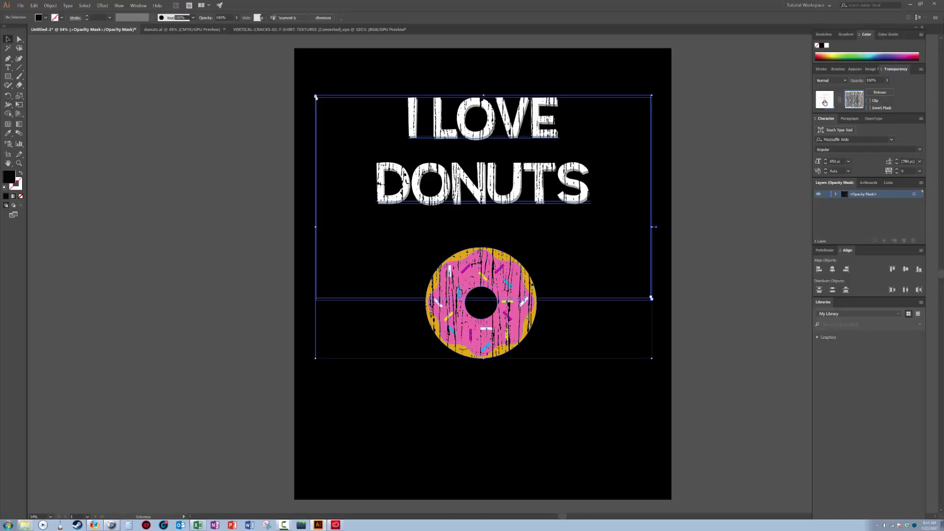
left_click(749, 131)
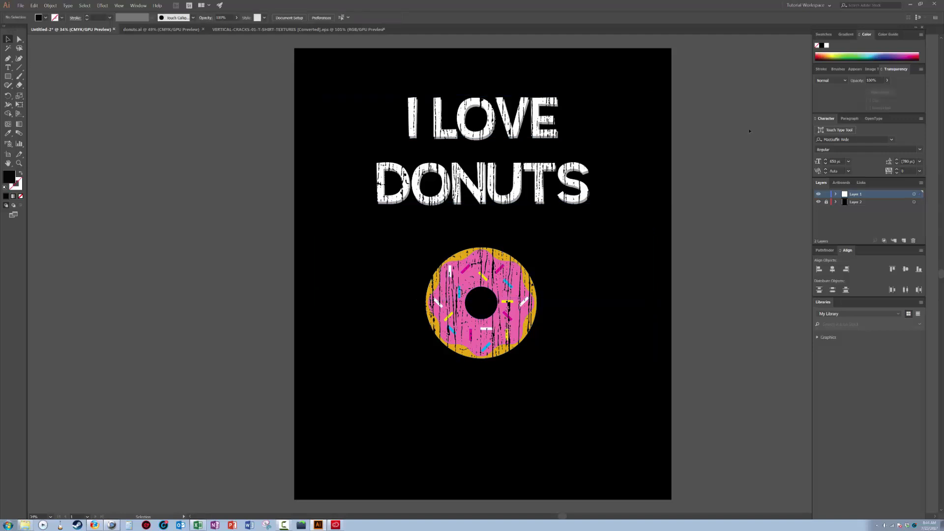
left_click(827, 202)
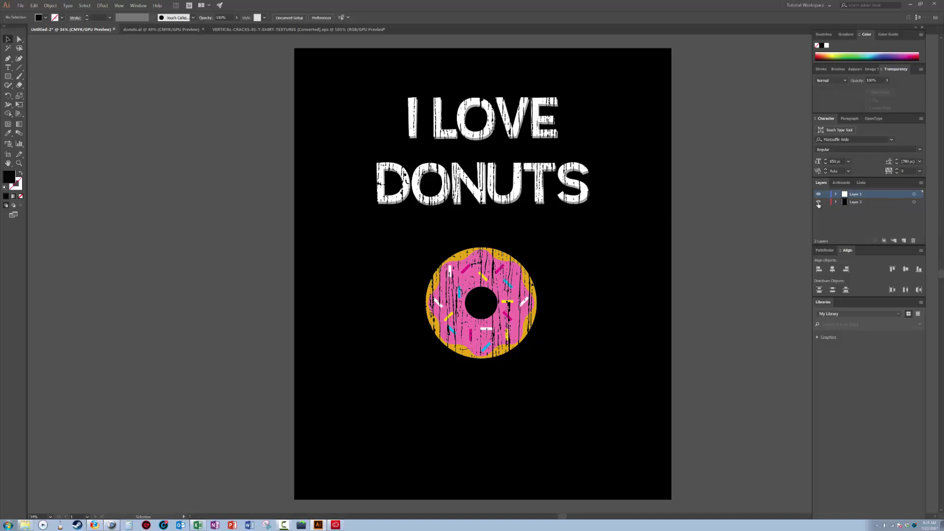
left_click(818, 202)
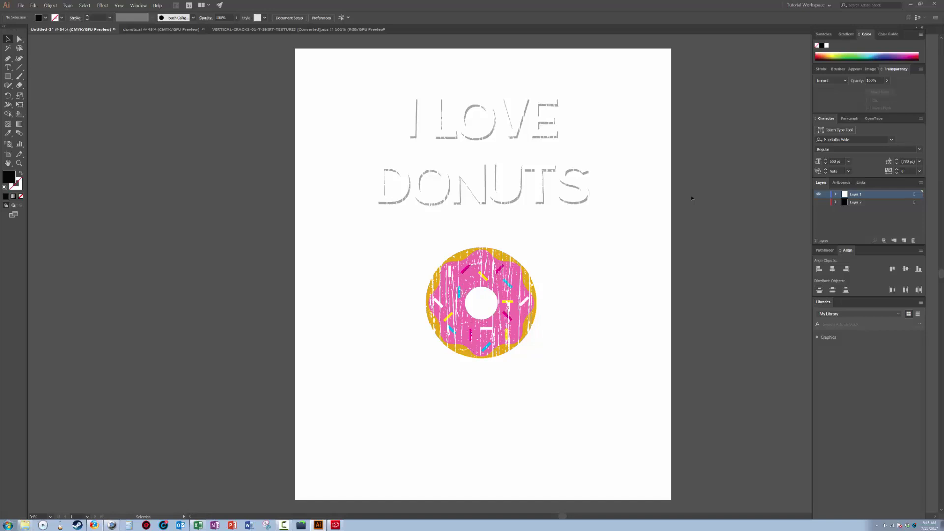
Open Save for Web (Legacy) previewing a transparent PNG-24 at 4500 px wide
key("a")
left_click(20, 6)
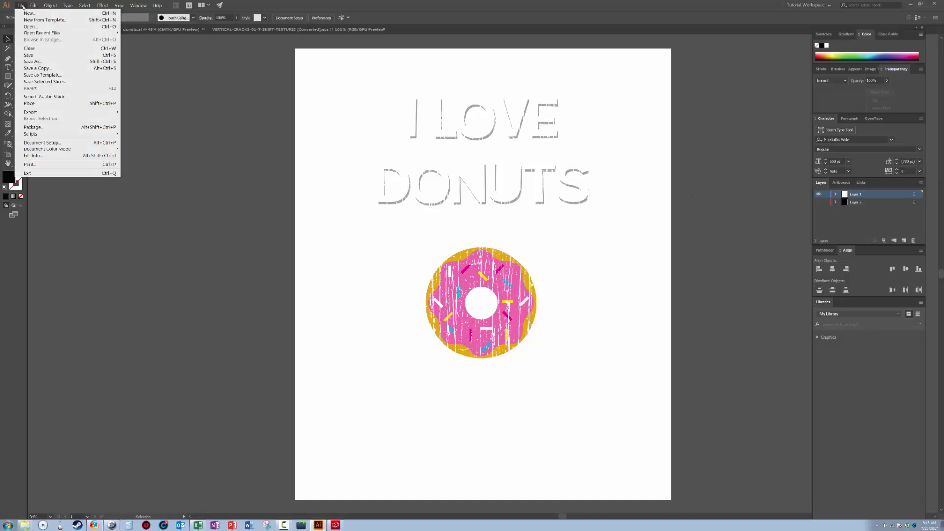
mouse_move(55, 112)
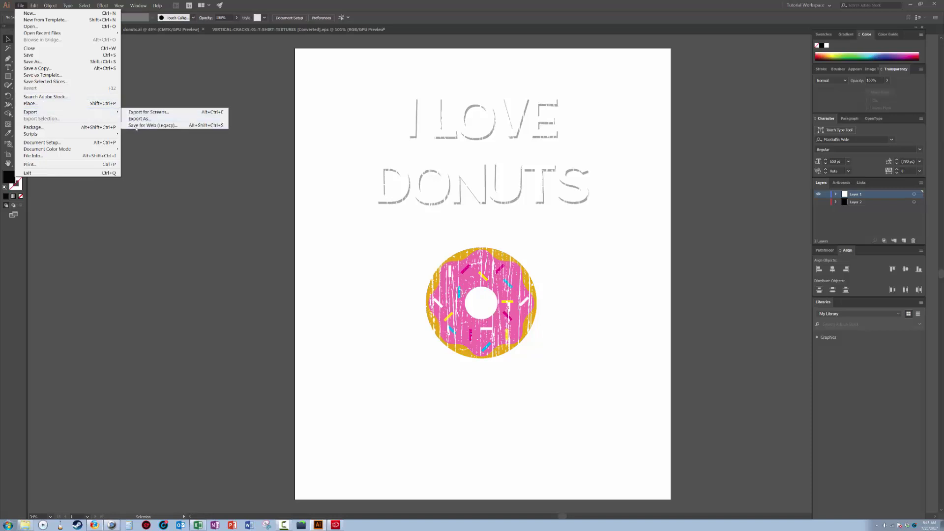
left_click(136, 127)
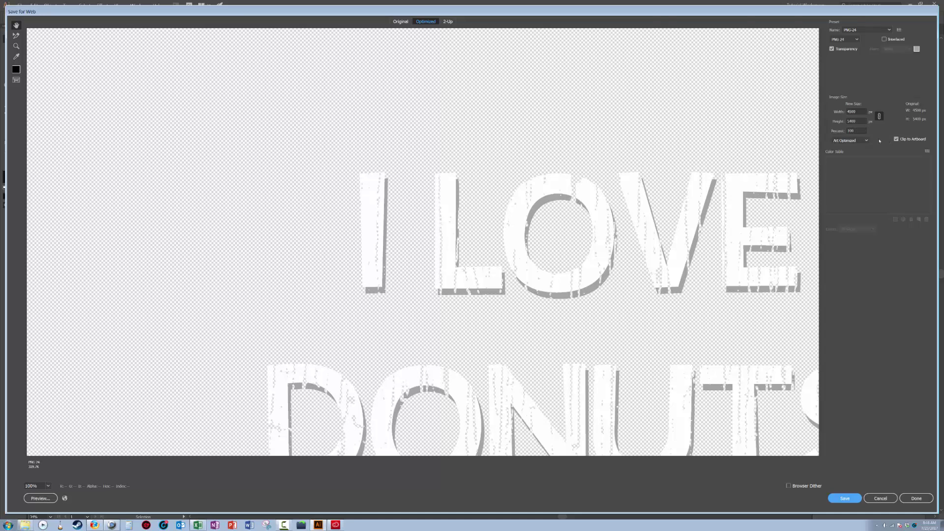
Uncheck Clip to Artboard in the Save for Web settings
left_click(896, 140)
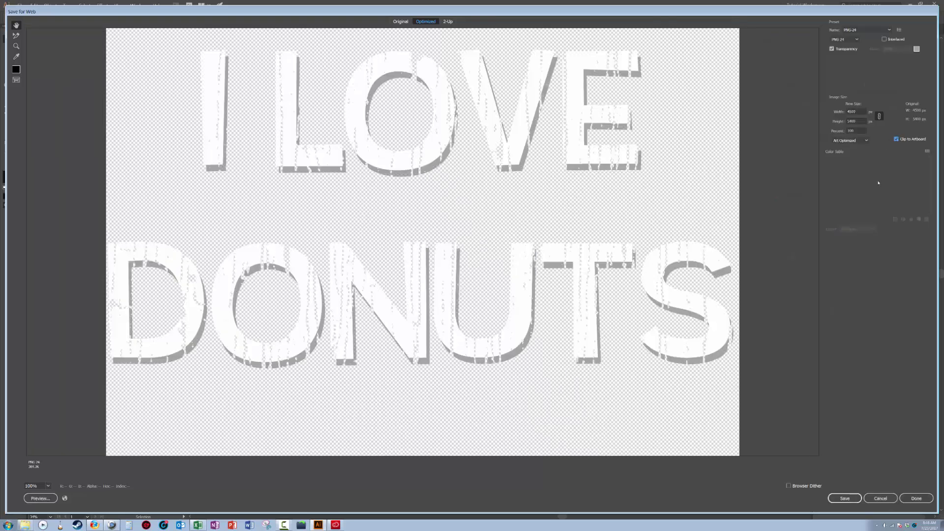
Save the optimized transparent PNG into the Documents folder
left_click(842, 499)
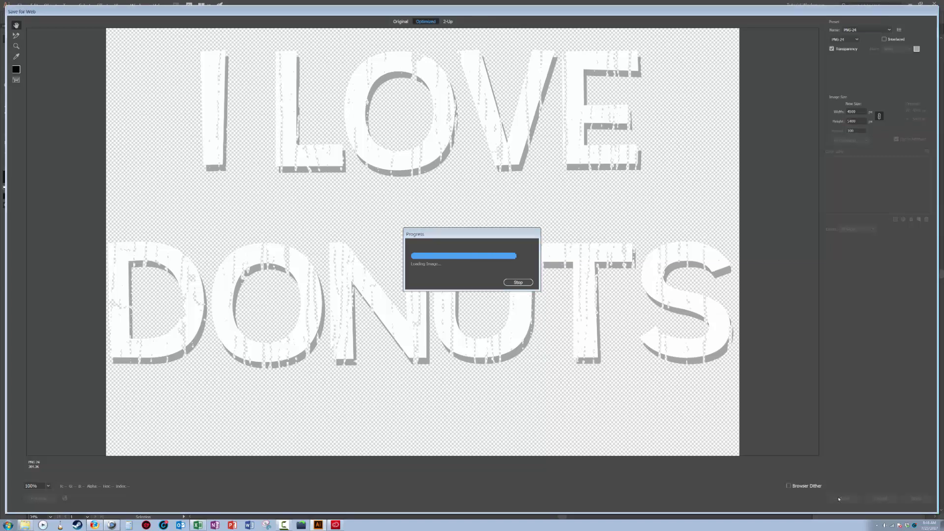
left_click(841, 498)
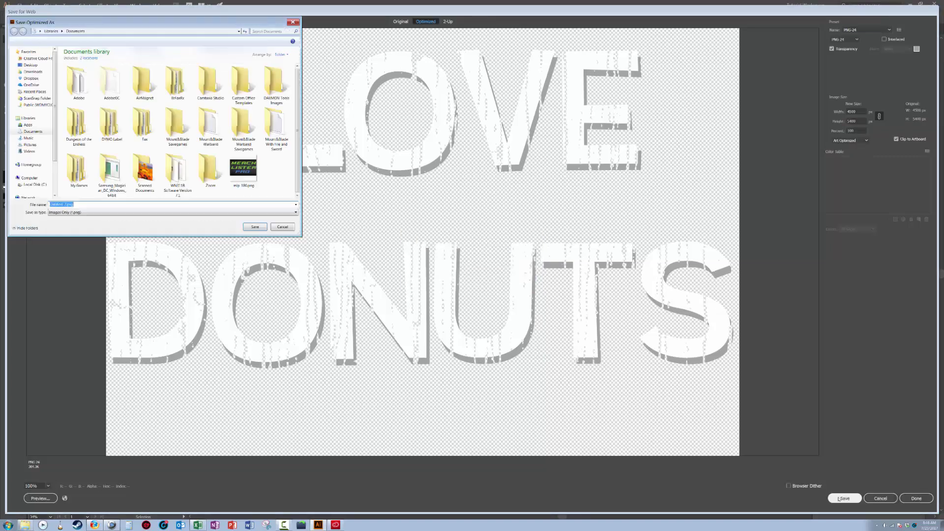
key("Return")
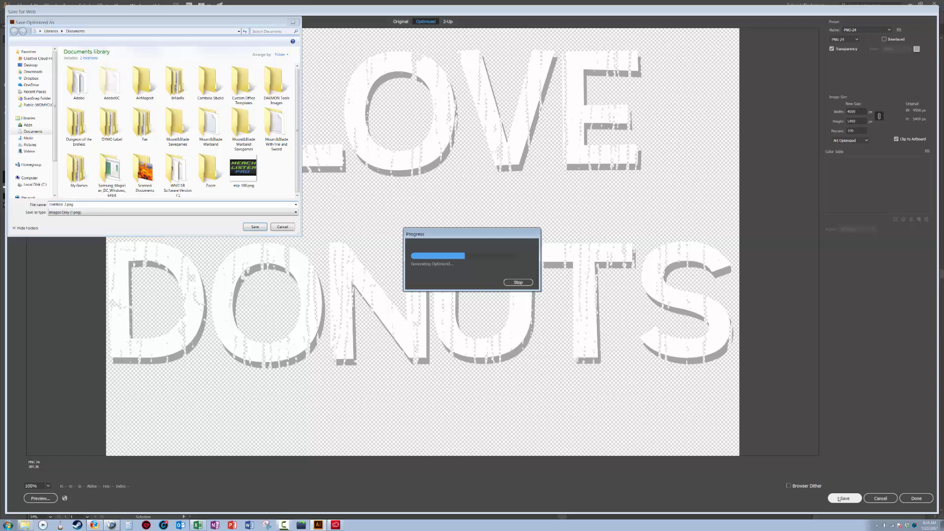